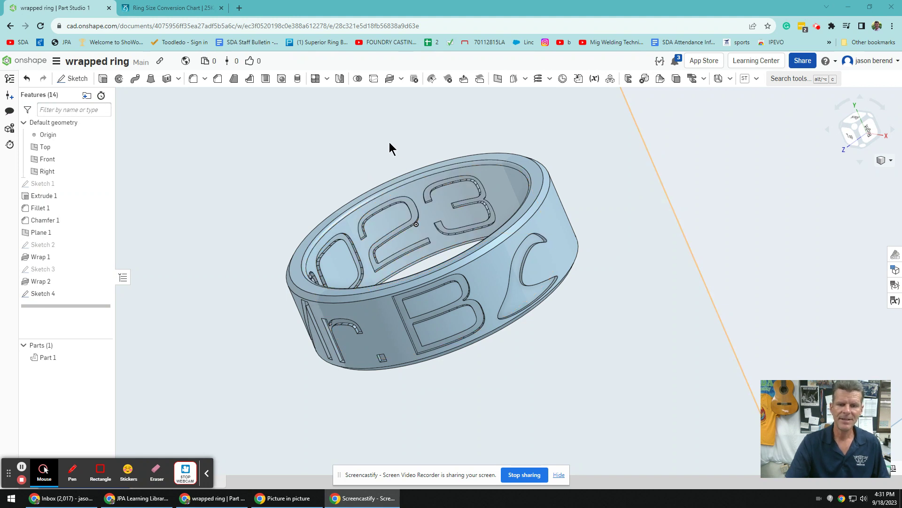
- Orbit the finished wrapped ring to inspect the Mr.B lettering side
mouse_move(394, 144)
right_mouse_down()
mouse_move(408, 155)
mouse_move(424, 131)
mouse_move(396, 139)
right_mouse_up()
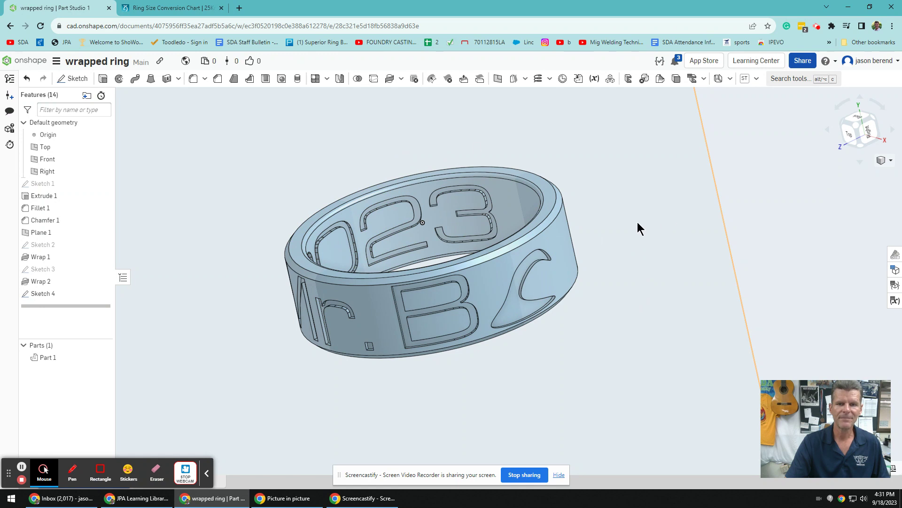
- From the Documents page, create a new public document named 'wrapped ring v2'
left_click(27, 65)
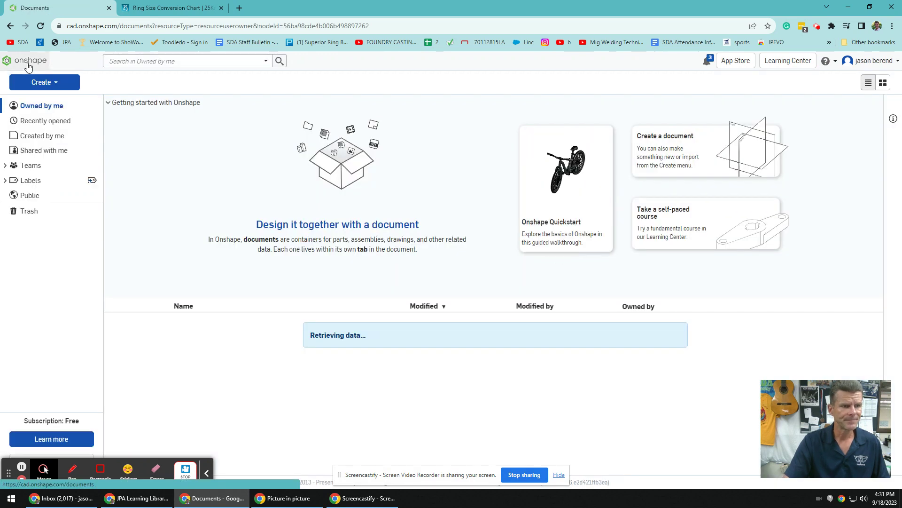
left_click(54, 88)
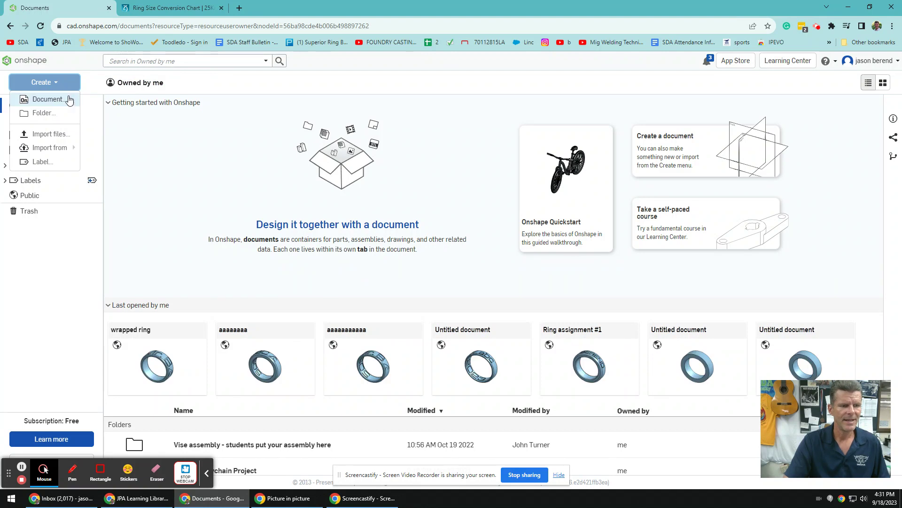
left_click(49, 99)
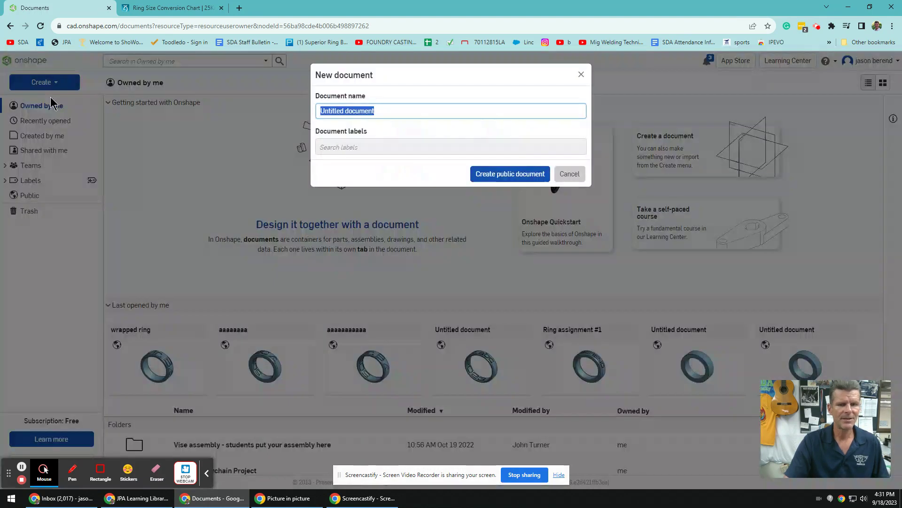
type("wrt")
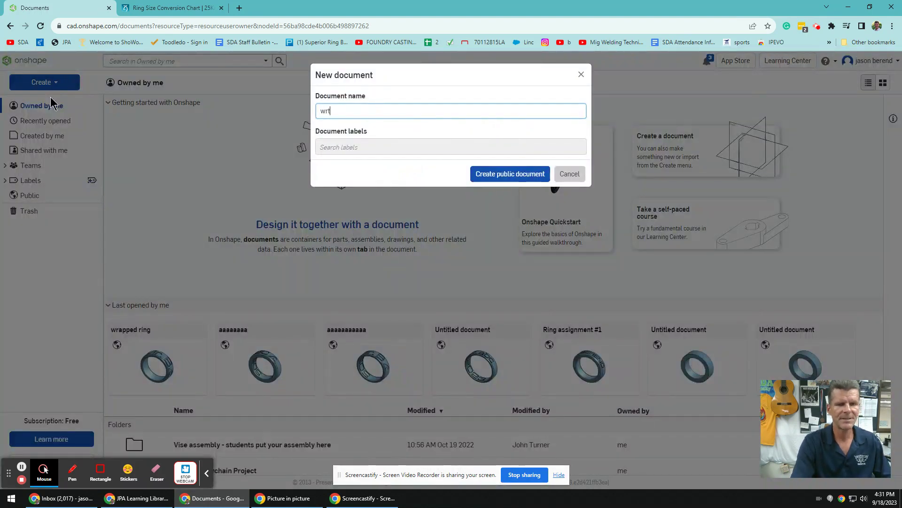
type("ap")
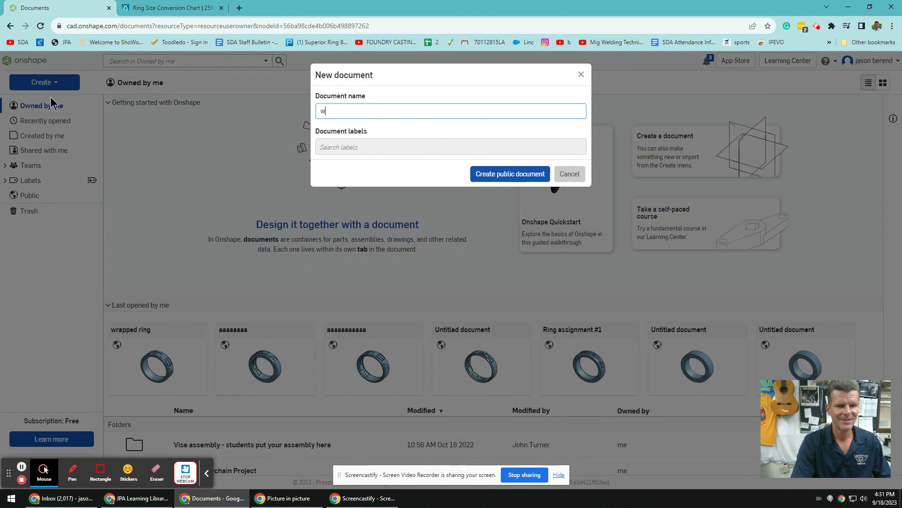
type("pped ")
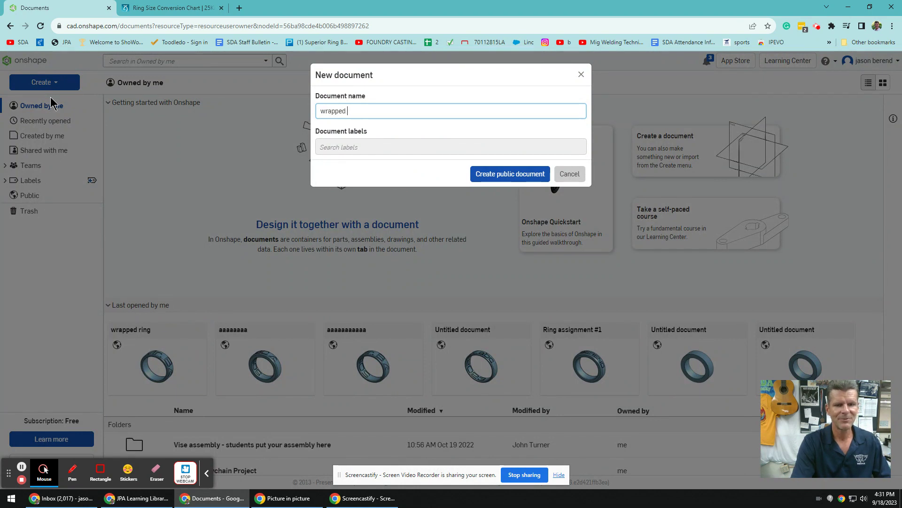
type("ring v2")
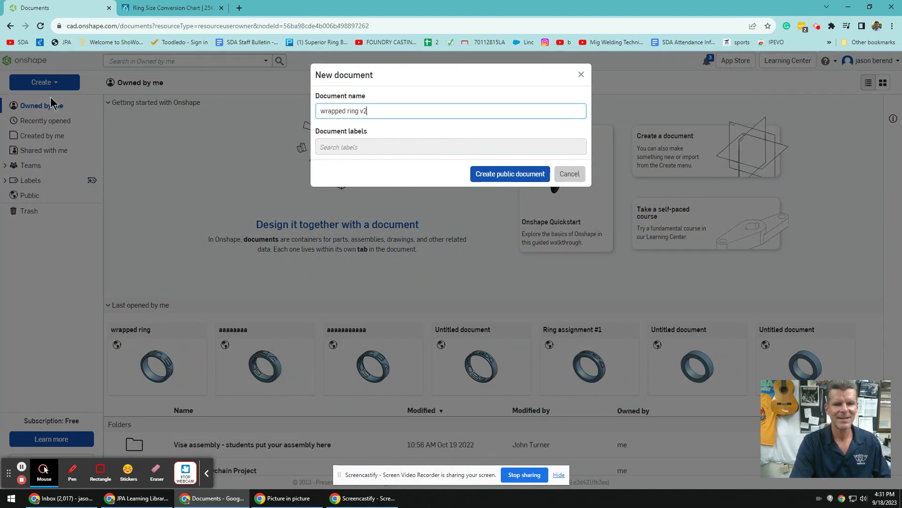
key("Return")
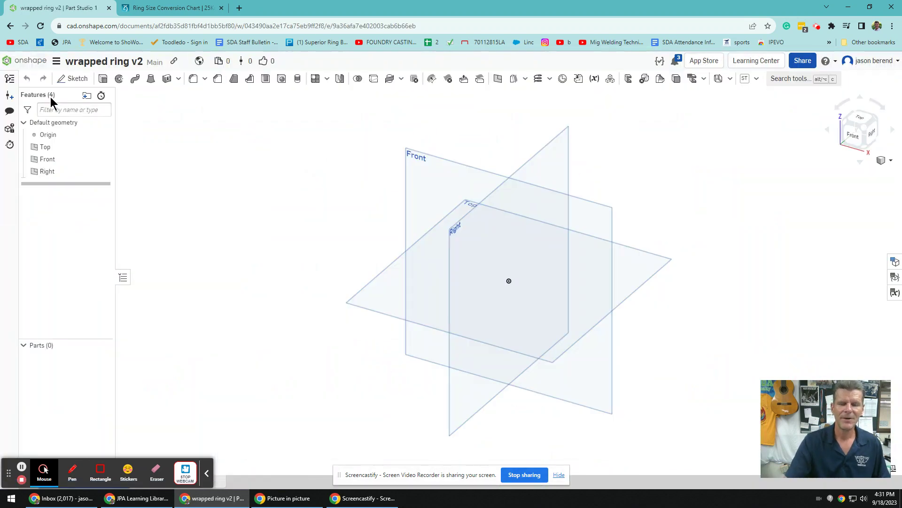
- Look up ring inside diameters in the 25karats chart: US size 7 is 17.3 mm
left_click(170, 7)
scroll(354, 135, "up", 2)
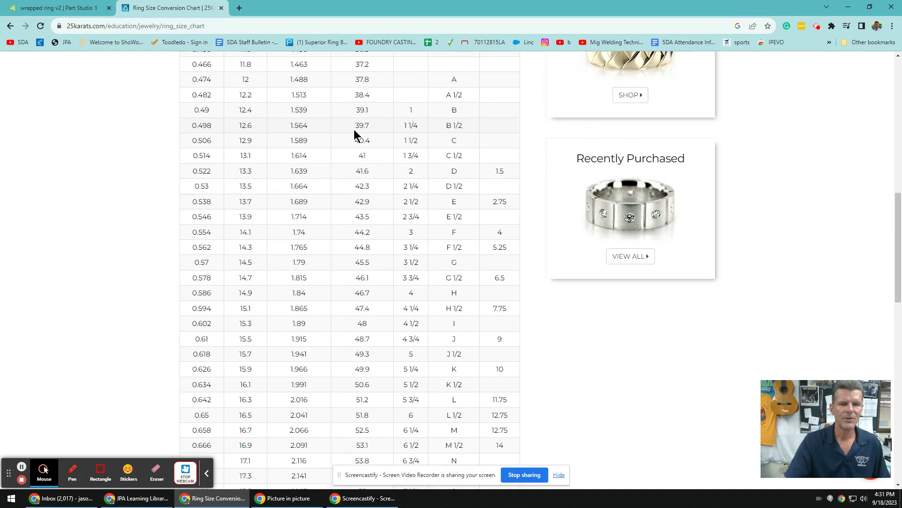
scroll(355, 134, "up", 5)
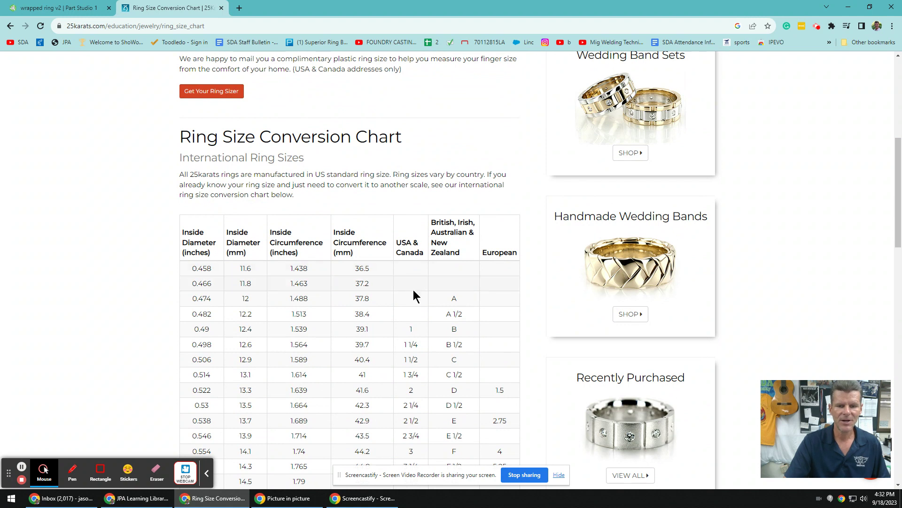
scroll(404, 316, "down", 4)
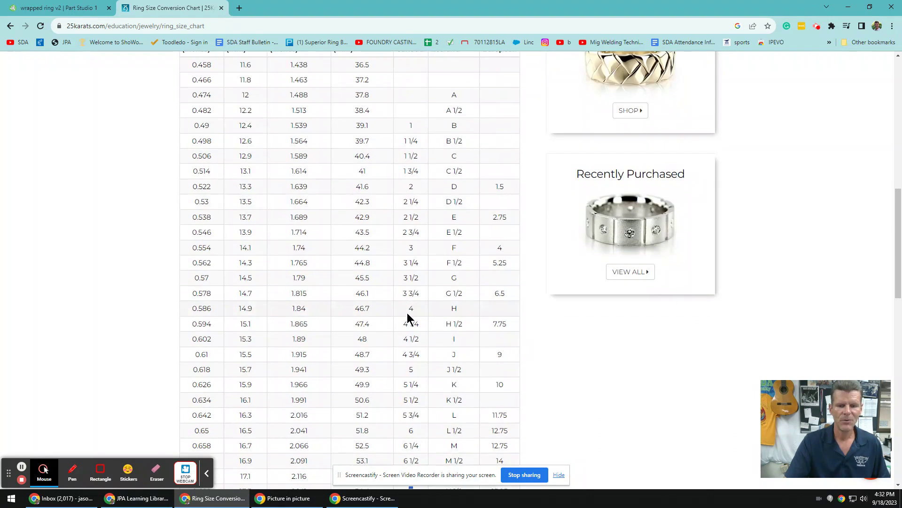
scroll(408, 317, "down", 1)
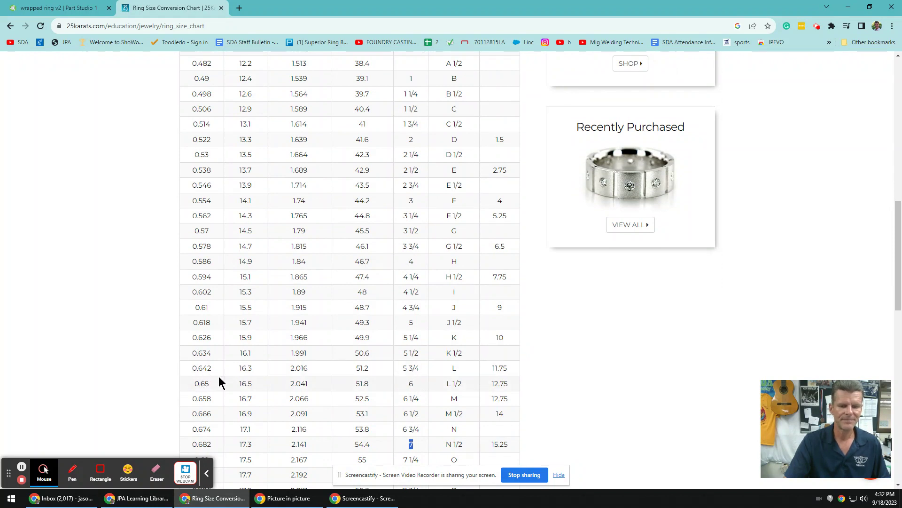
scroll(479, 363, "down", 1)
scroll(470, 355, "down", 5)
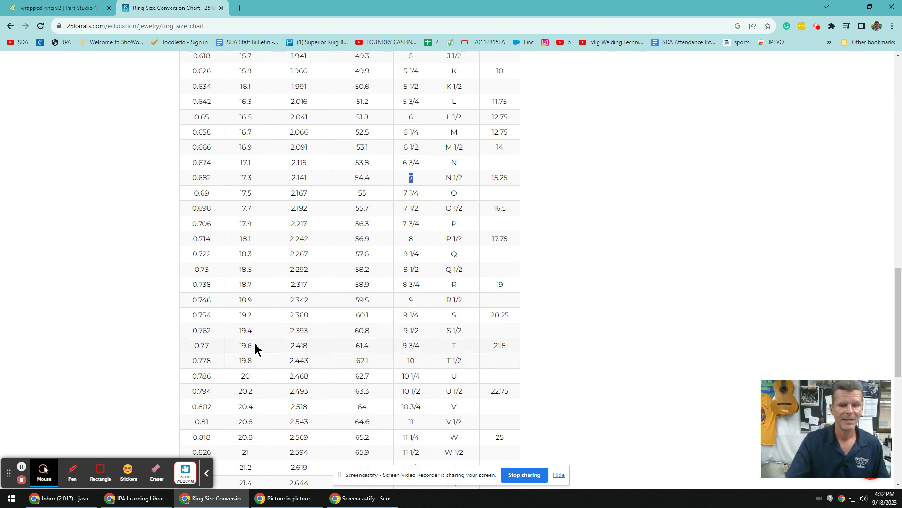
scroll(258, 346, "down", 3)
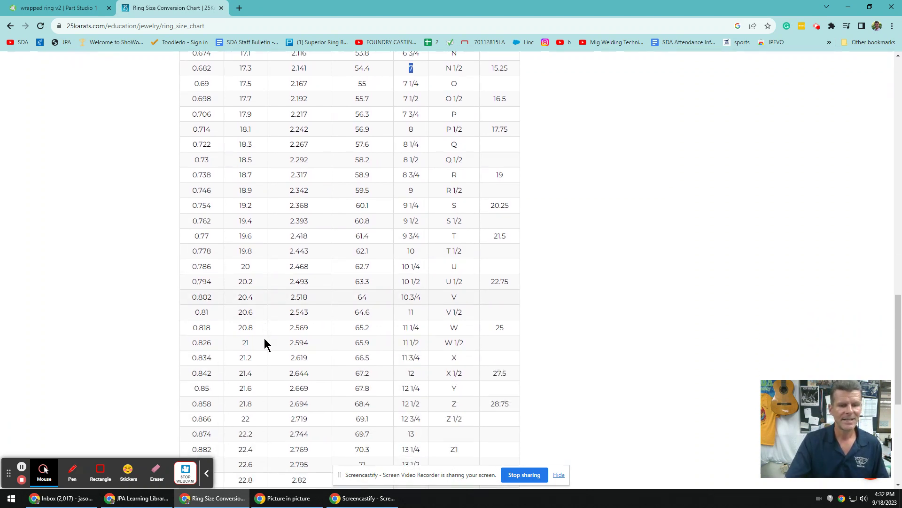
scroll(341, 329, "down", 2)
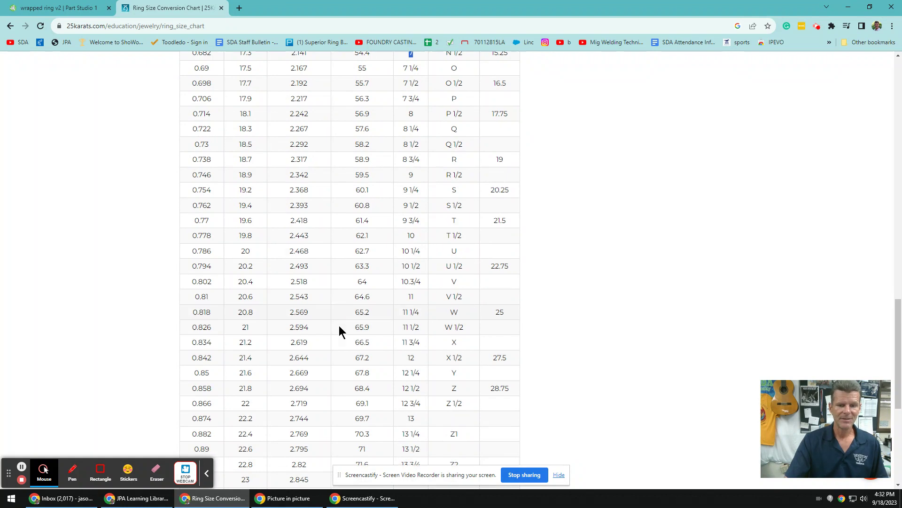
scroll(342, 325, "down", 1)
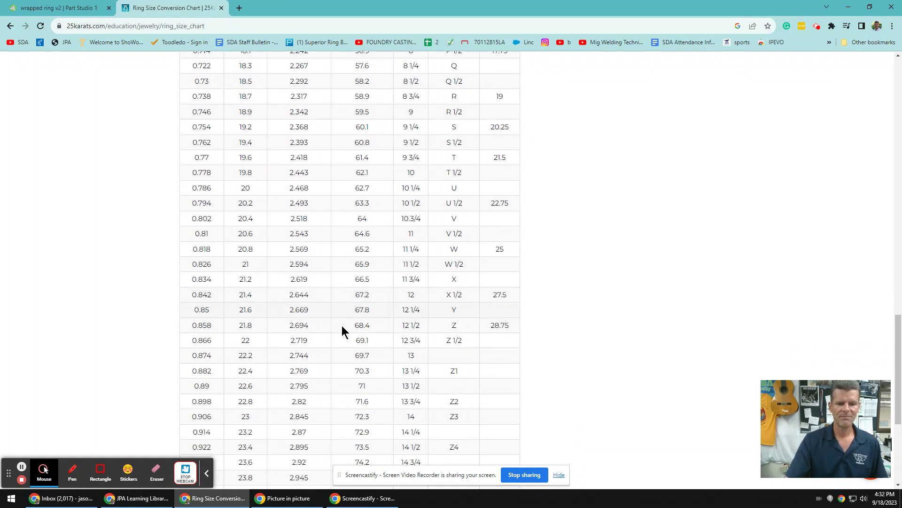
scroll(342, 326, "up", 2)
scroll(356, 319, "up", 10)
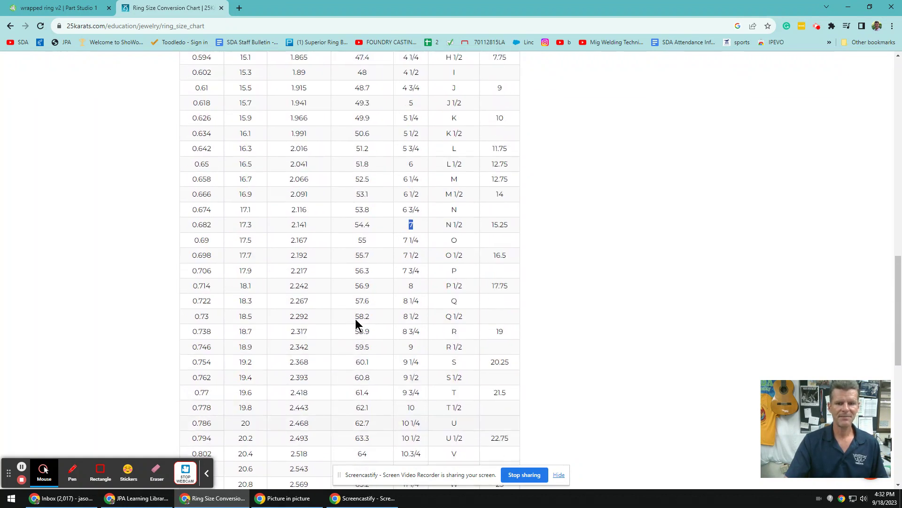
scroll(357, 315, "up", 3)
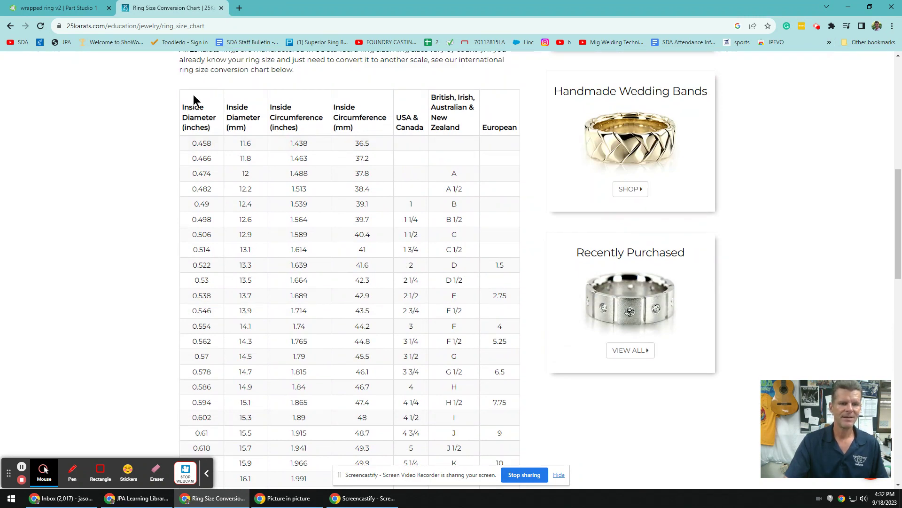
left_click(87, 8)
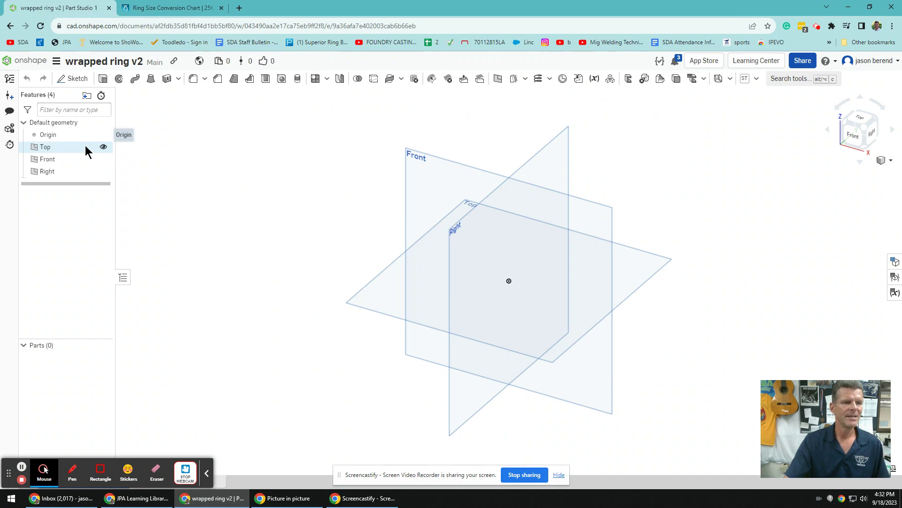
- Start Sketch 1 on the Front plane, viewed head-on, with the centre-point circle tool ready
left_click(72, 79)
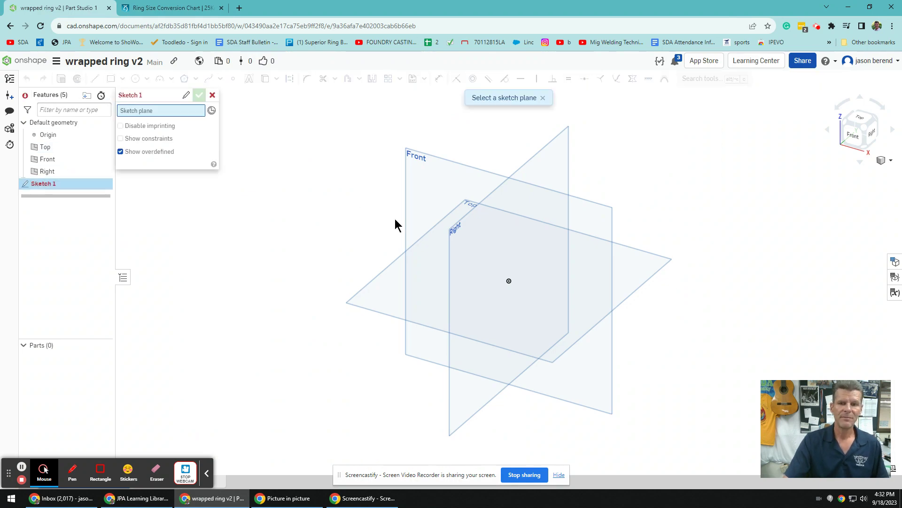
left_click(438, 160)
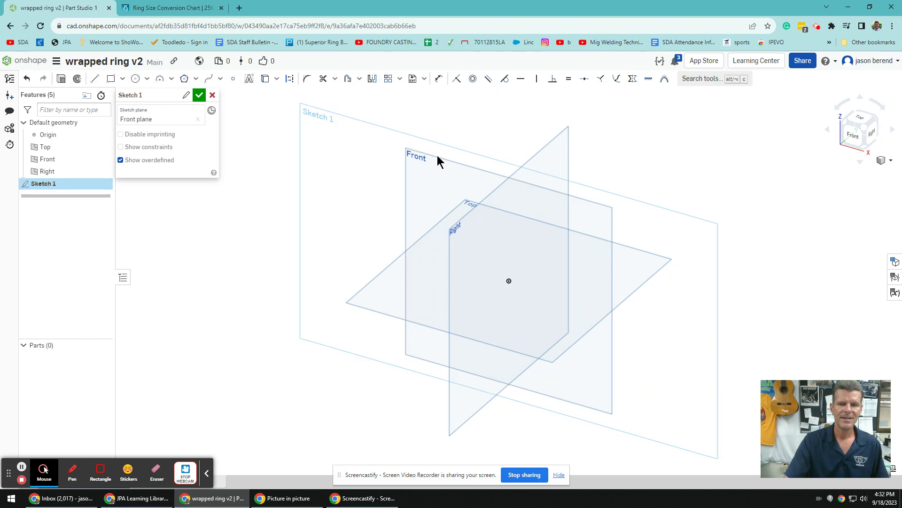
left_click(854, 137)
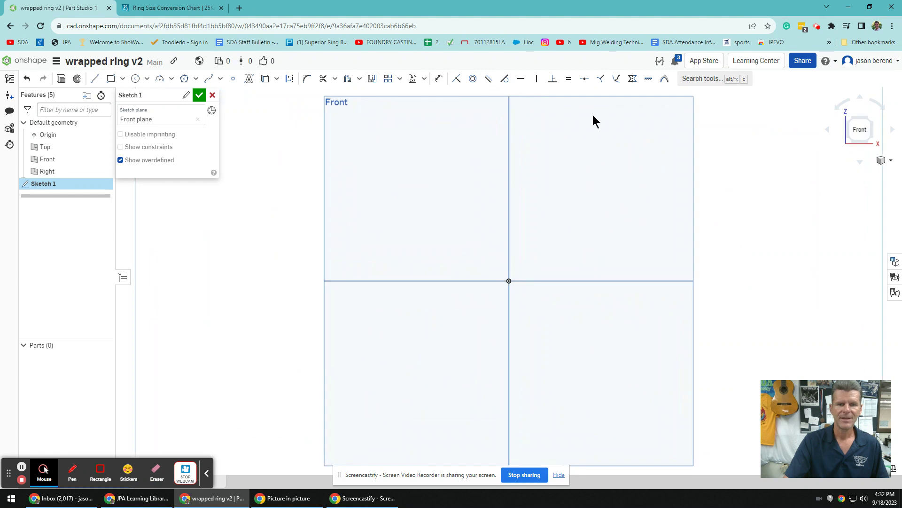
left_click(135, 79)
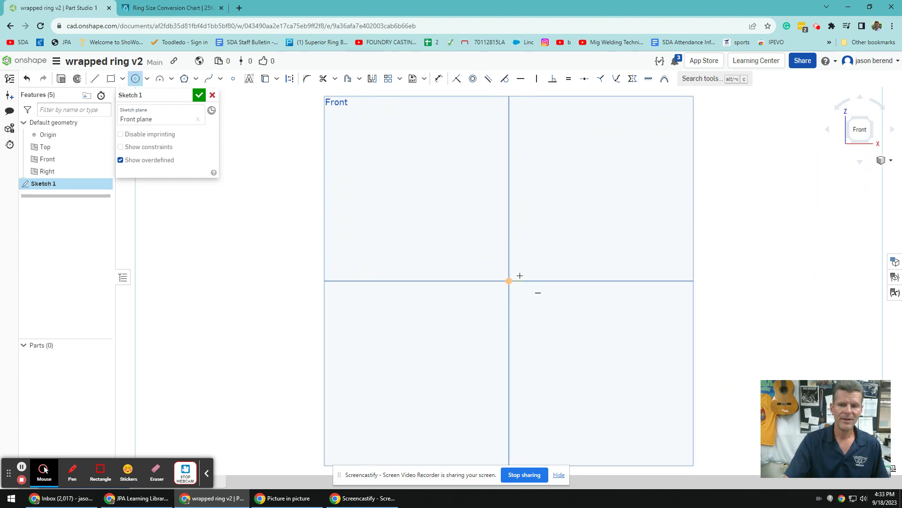
- Draw a circle centred on the sketch origin
left_click(509, 281)
left_click(509, 280)
left_click(539, 221)
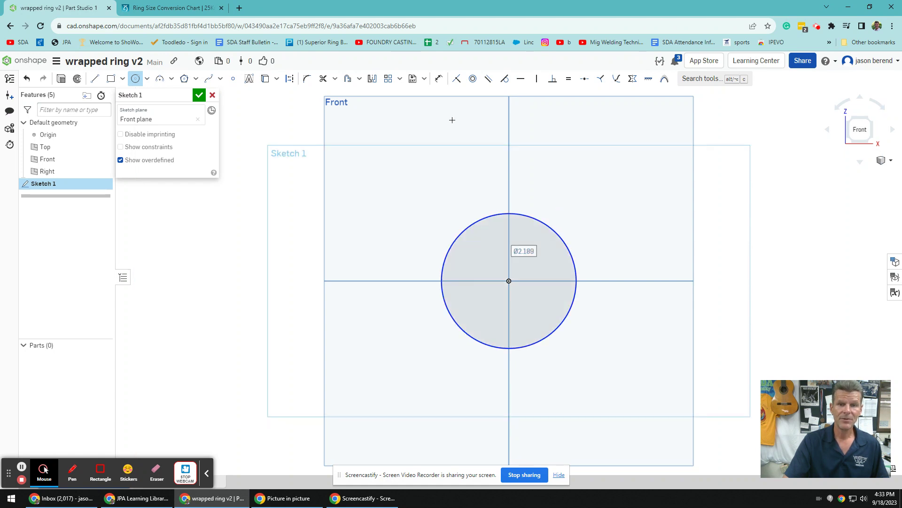
- Dimension the circle's diameter to 0.778 in
left_click(438, 79)
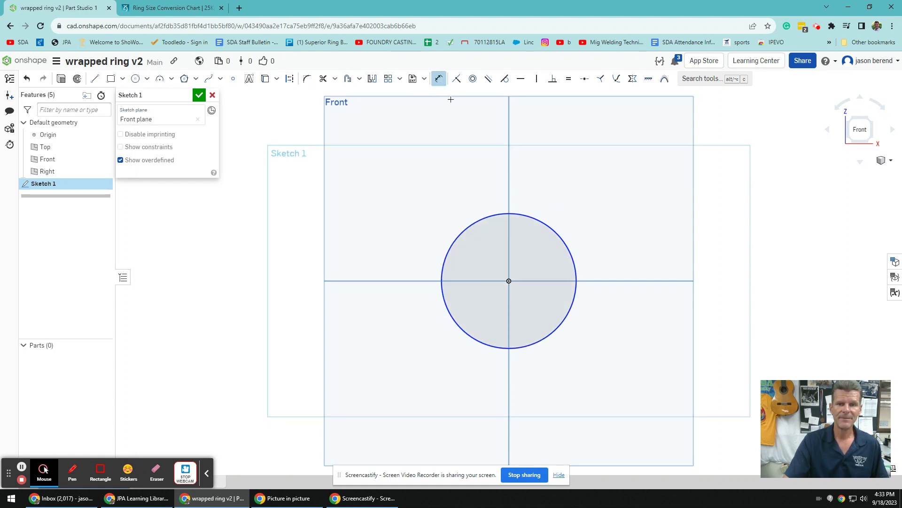
left_click(555, 227)
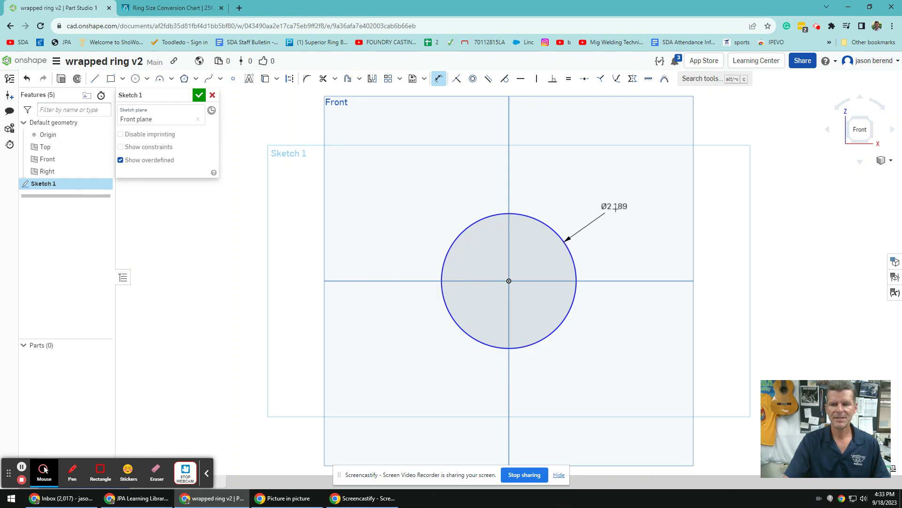
left_click(616, 208)
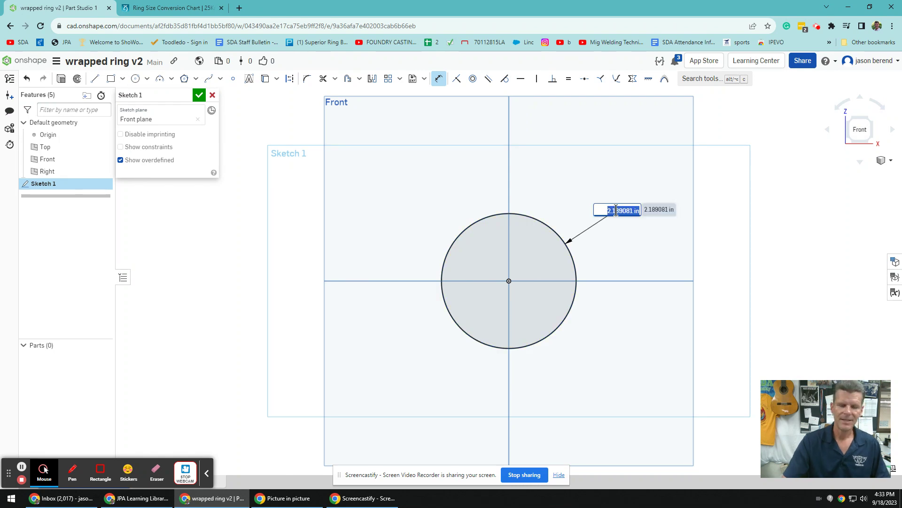
key("BackSpace")
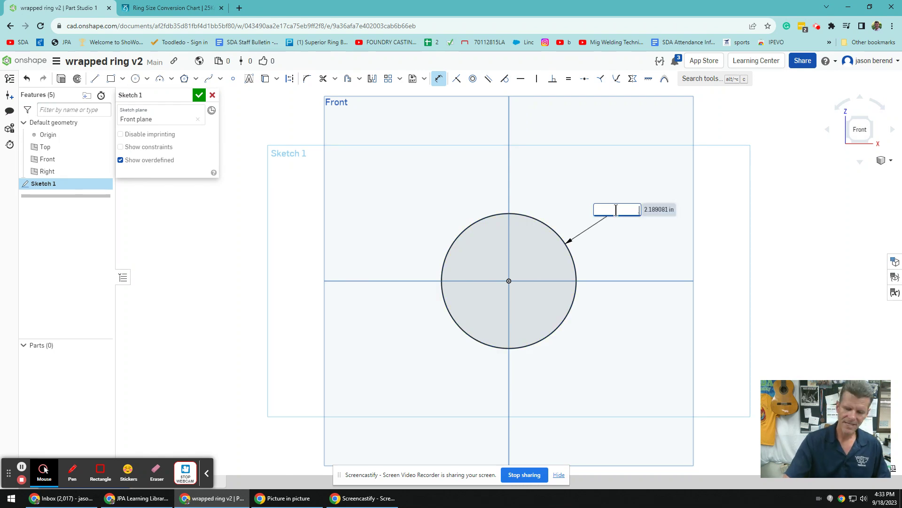
type(".778")
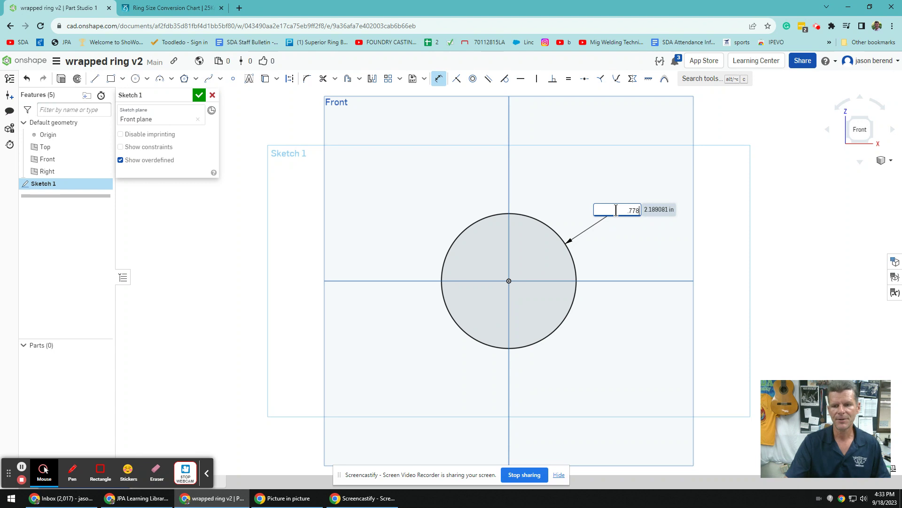
key("Return")
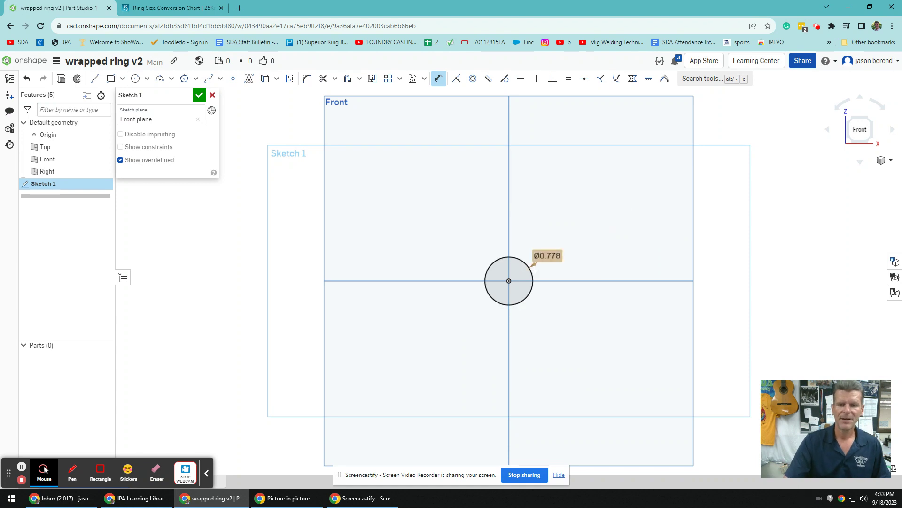
scroll(535, 269, "up", 5)
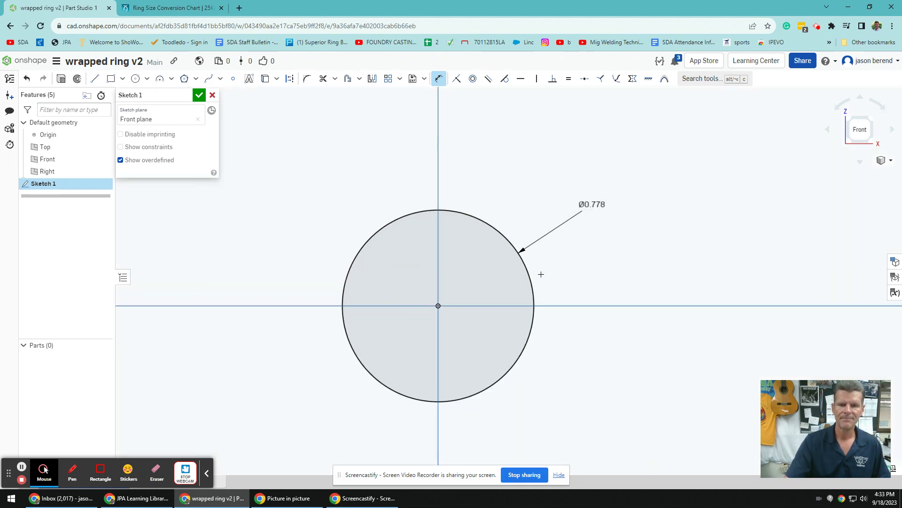
- Draw a larger concentric circle centred on the origin
left_click(136, 80)
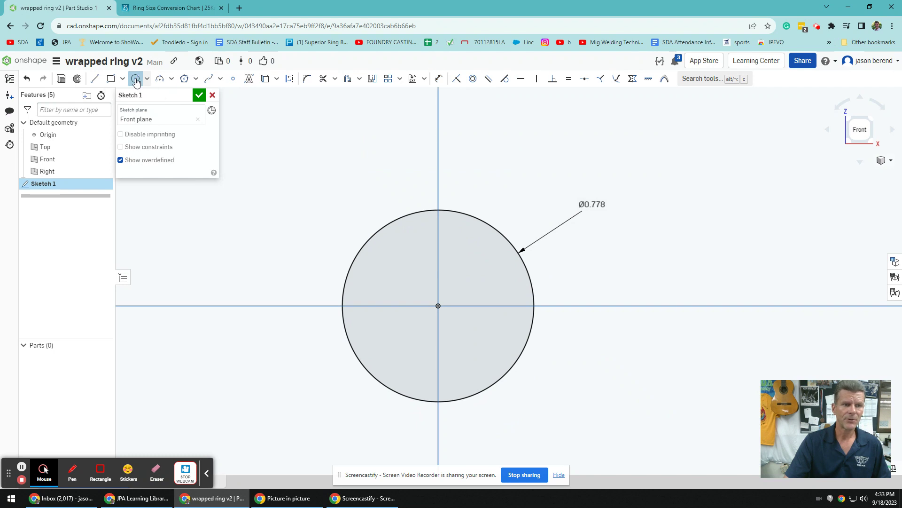
left_click(438, 305)
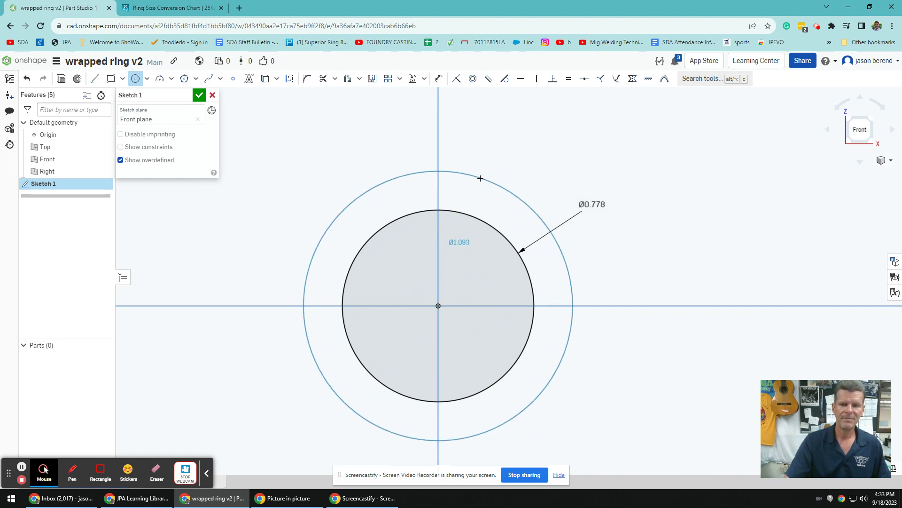
left_click(569, 278)
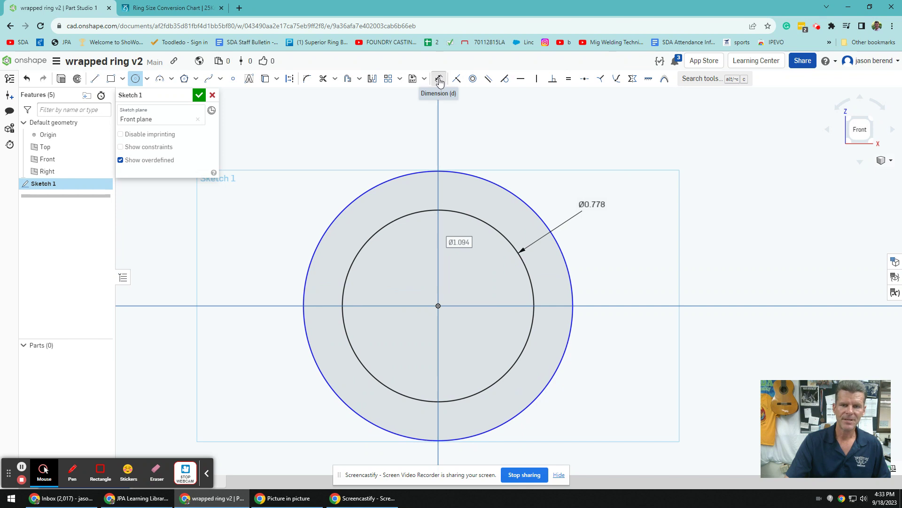
- Dimension the gap between the two circles to 1/16 in (0.063), with the label moved aside
left_click(439, 82)
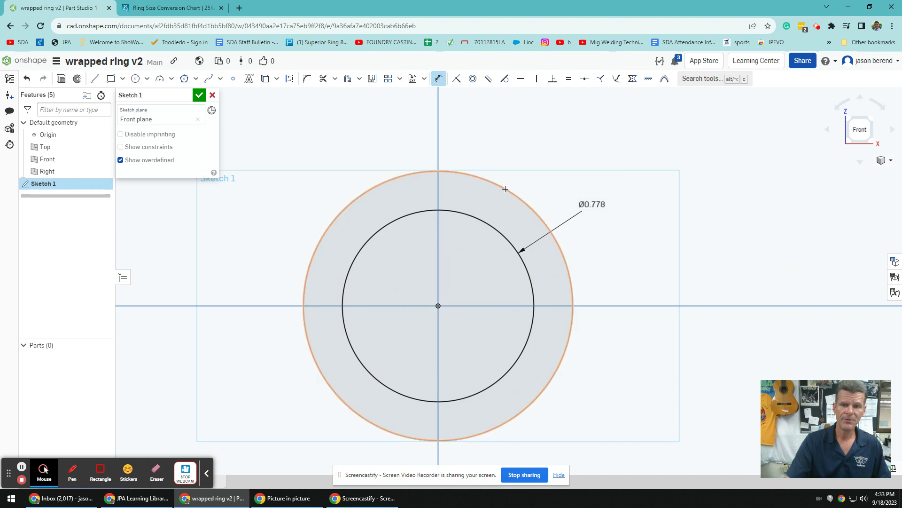
left_click(505, 189)
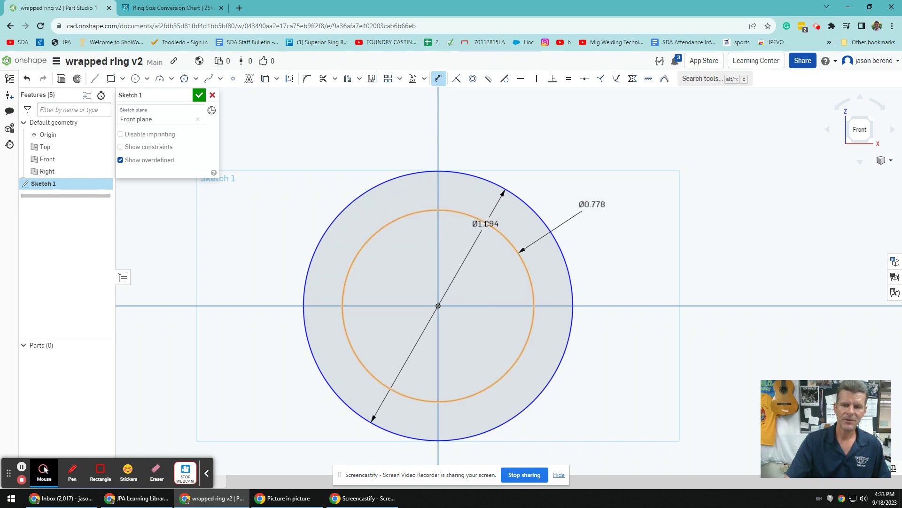
left_click(486, 224)
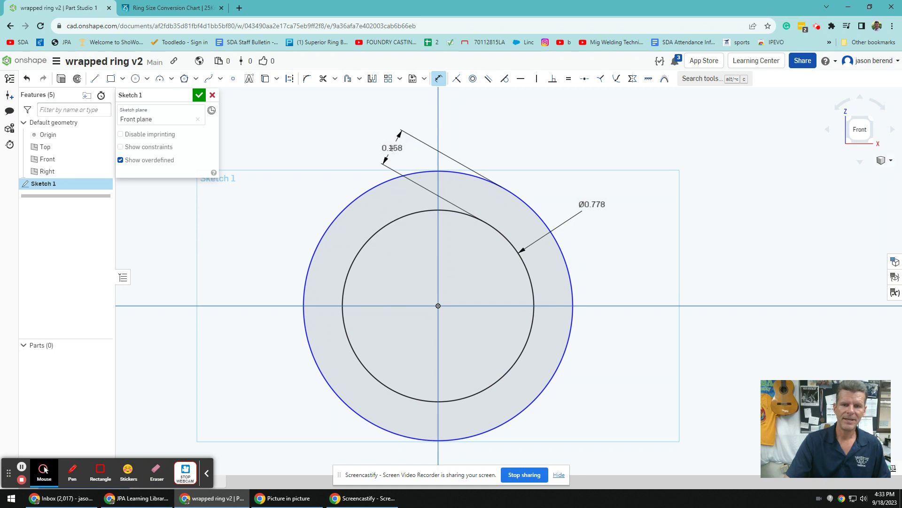
left_click(392, 148)
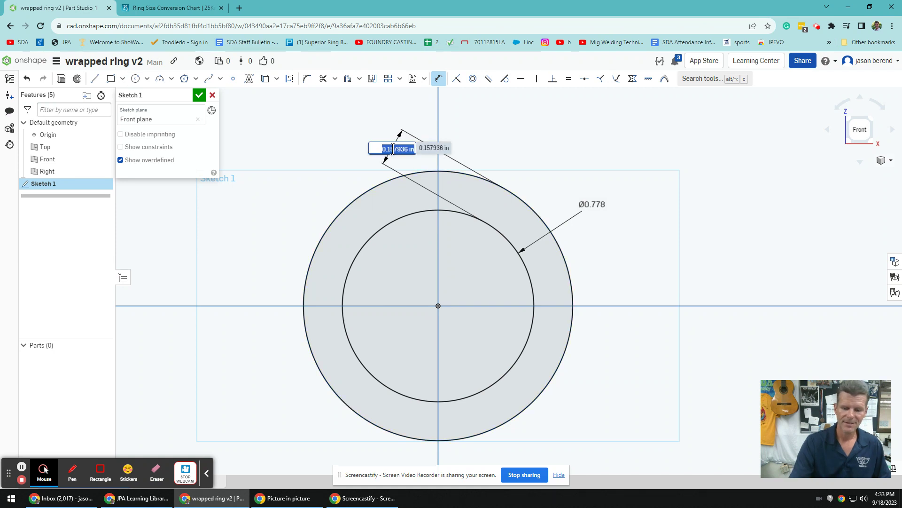
type("1/16")
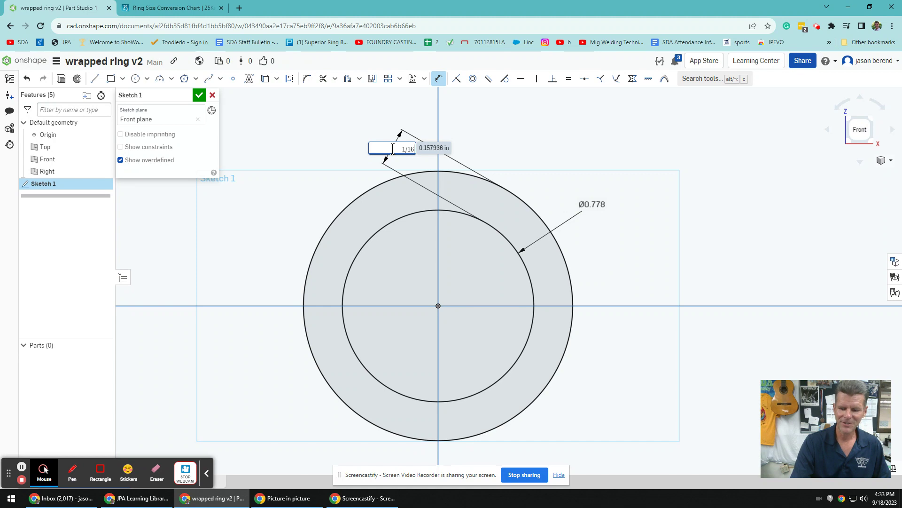
key("Return")
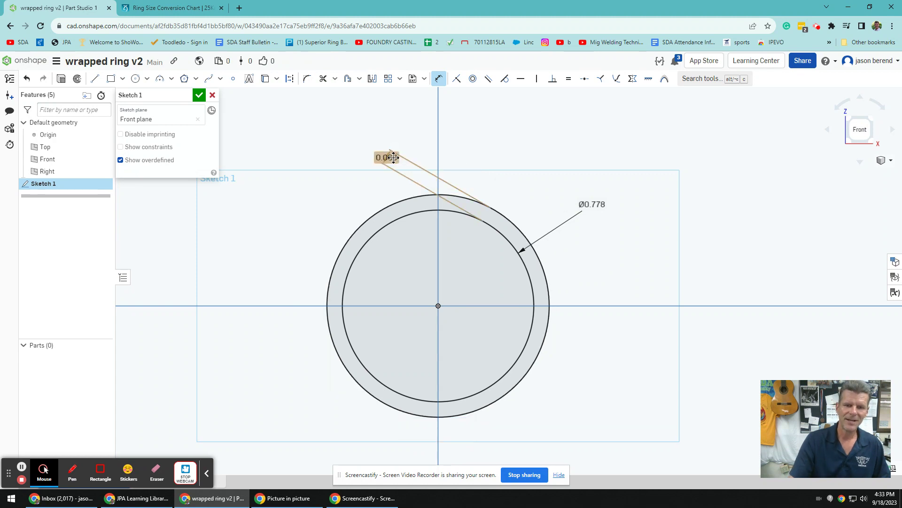
left_click_drag(393, 151, 434, 147)
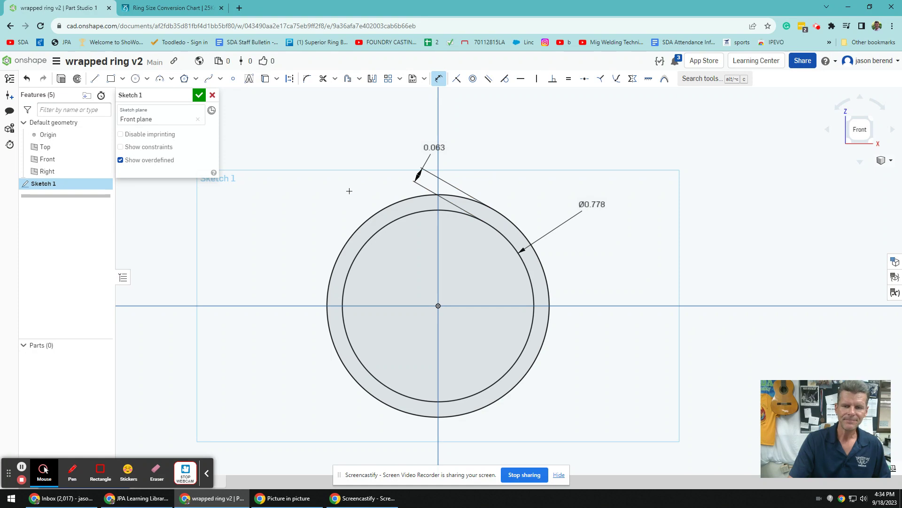
key("Right")
key("Right")
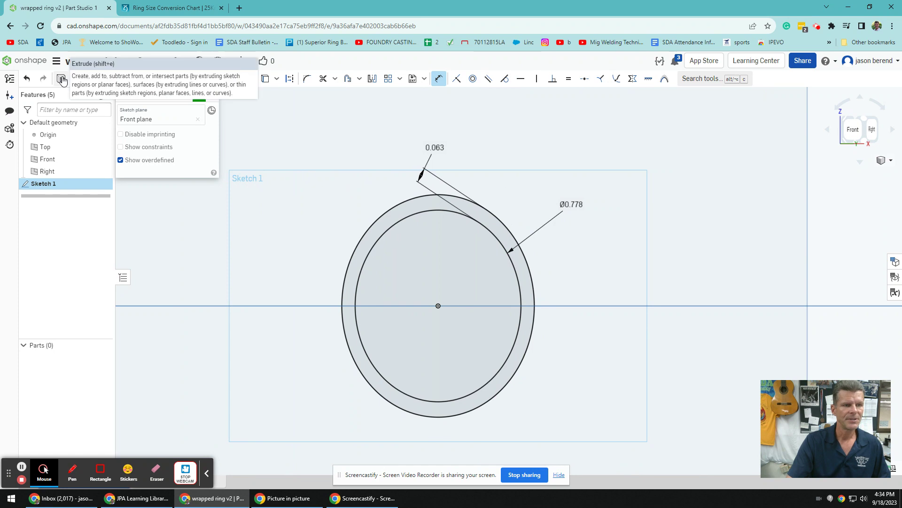
- Extrude the two-circle ring profile 0.25 in deep into solid Part 1
left_click(60, 80)
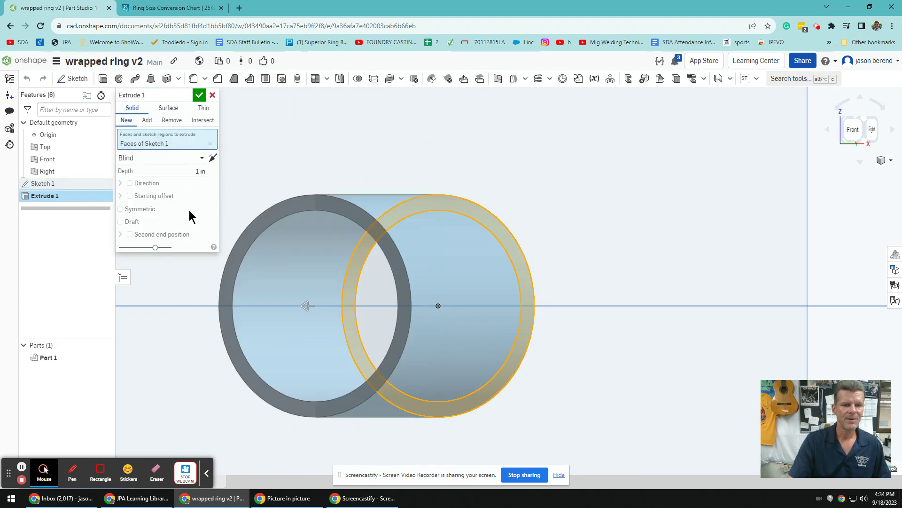
left_click(190, 171)
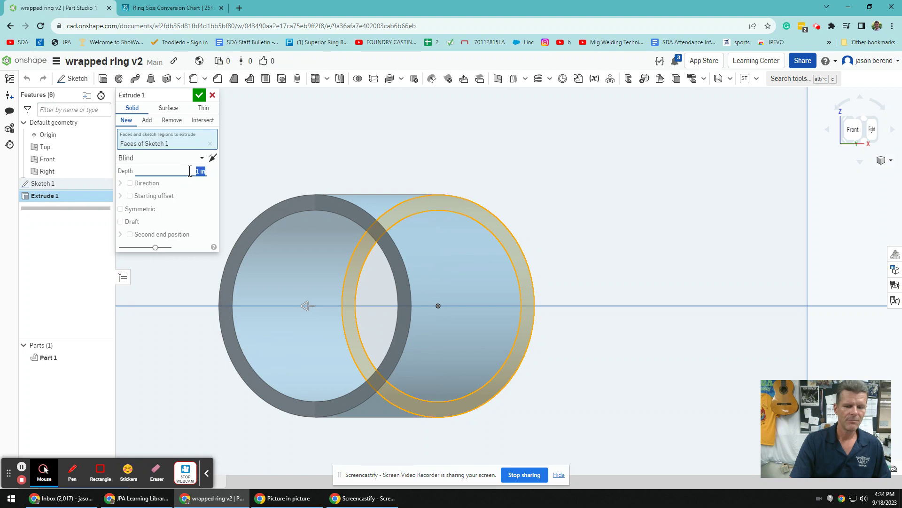
type("25")
key("Return")
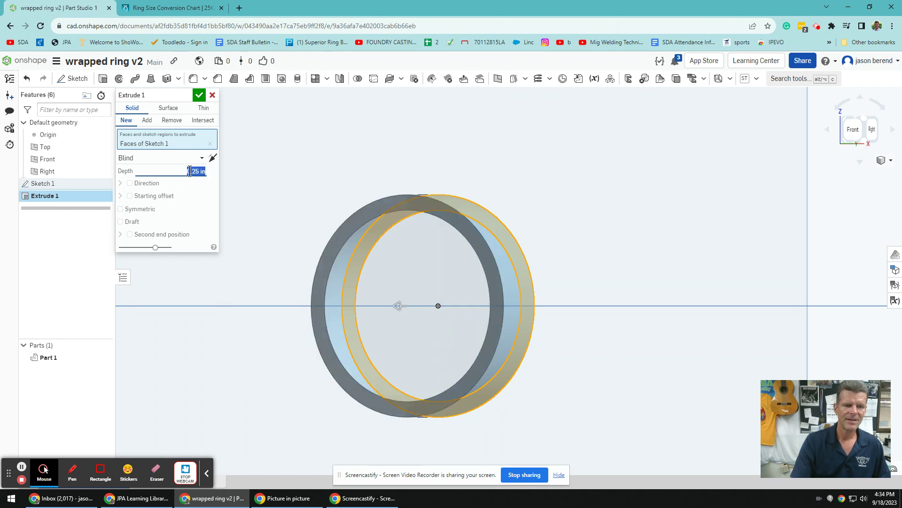
left_click(199, 95)
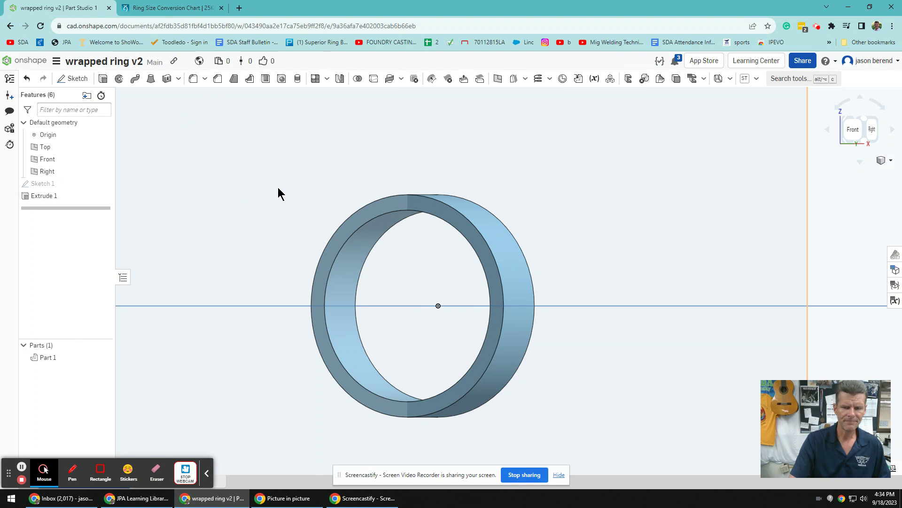
right_click_drag(278, 188, 273, 193)
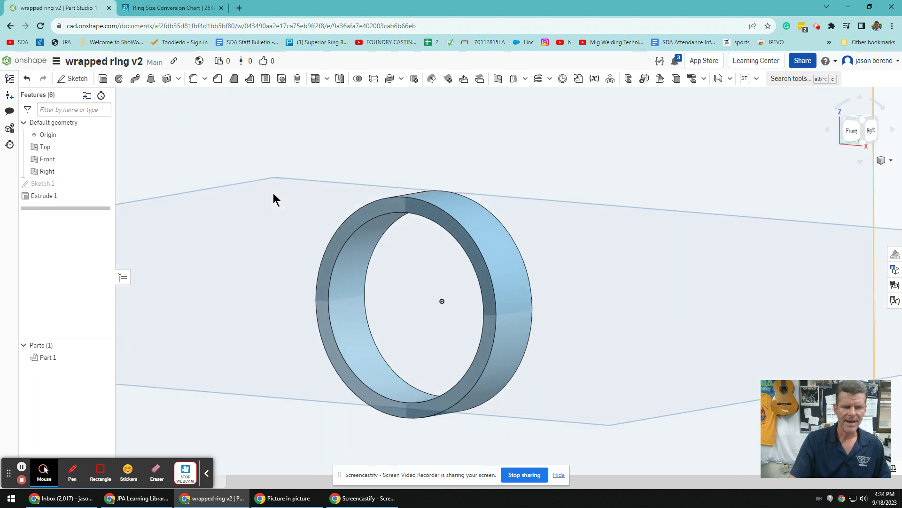
- Fillet the edges of the ring's inner face with a 0.02 in radius as Fillet 1
left_click(193, 80)
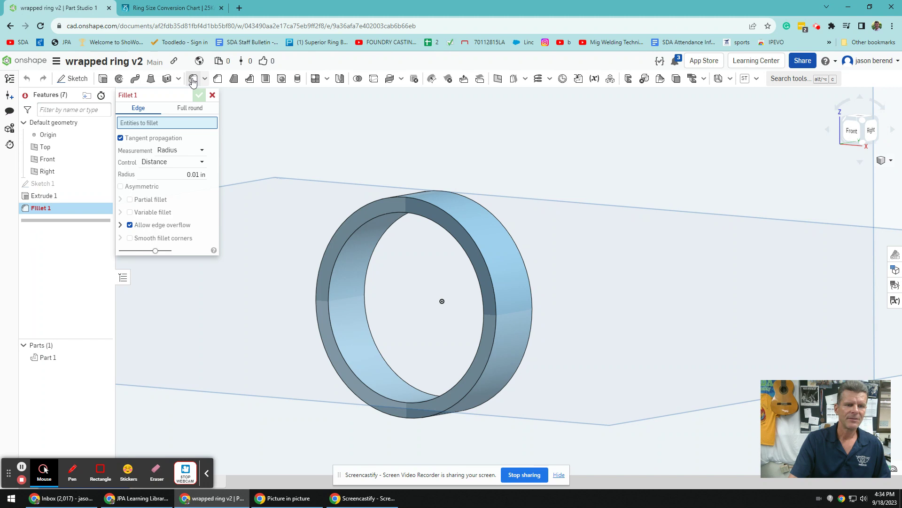
left_click(348, 312)
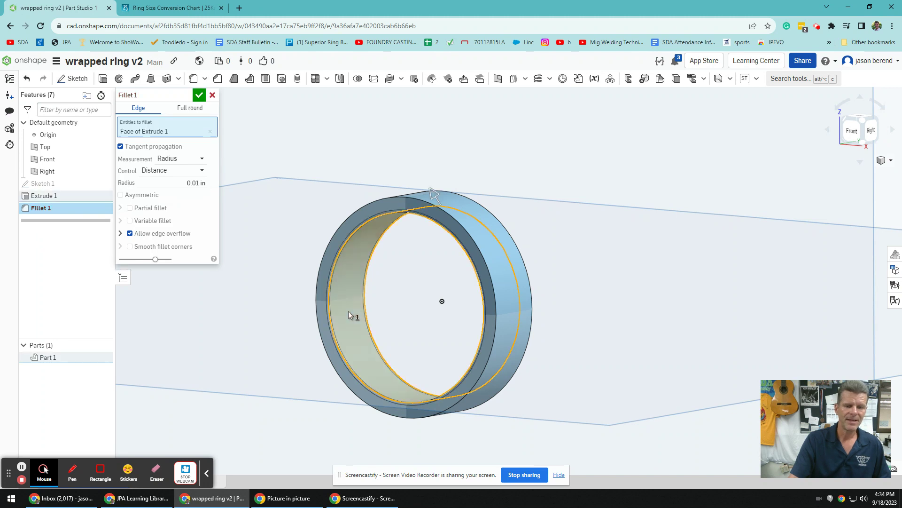
scroll(332, 324, "down", 3)
scroll(332, 324, "up", 5)
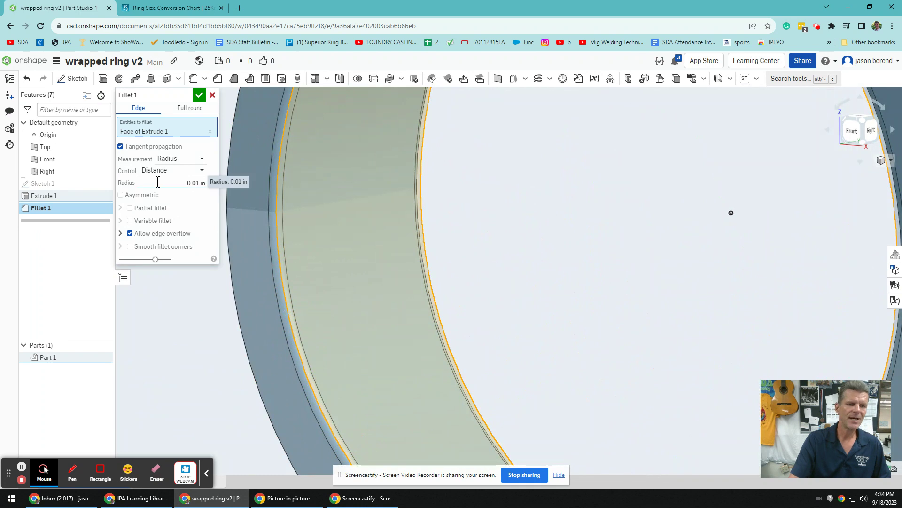
left_click(161, 183)
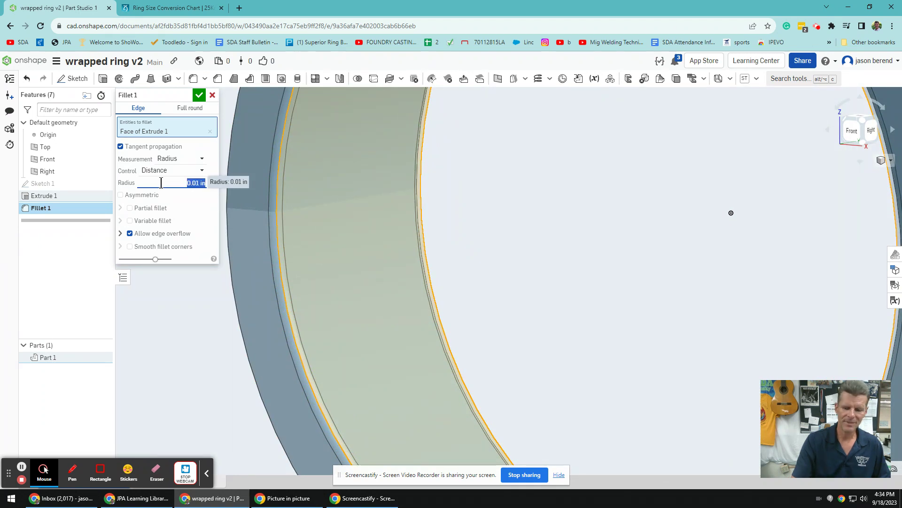
key("BackSpace")
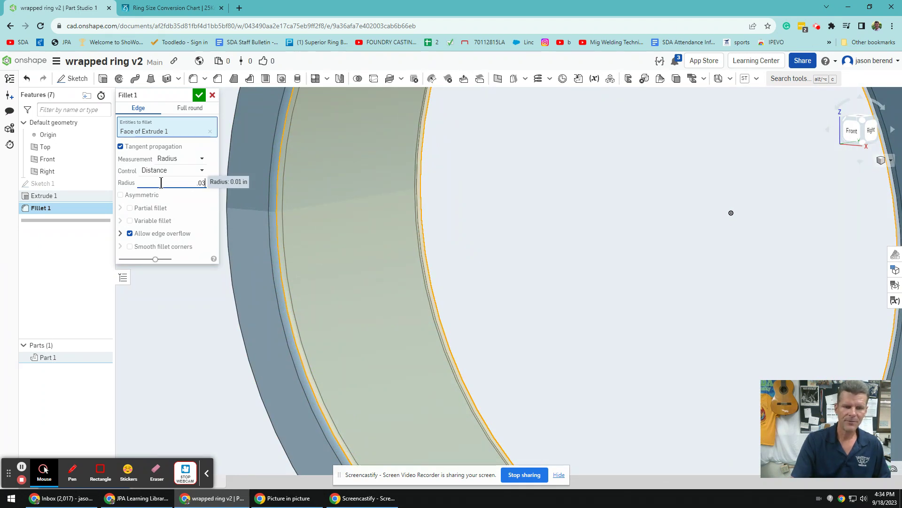
type(".03")
key("Return")
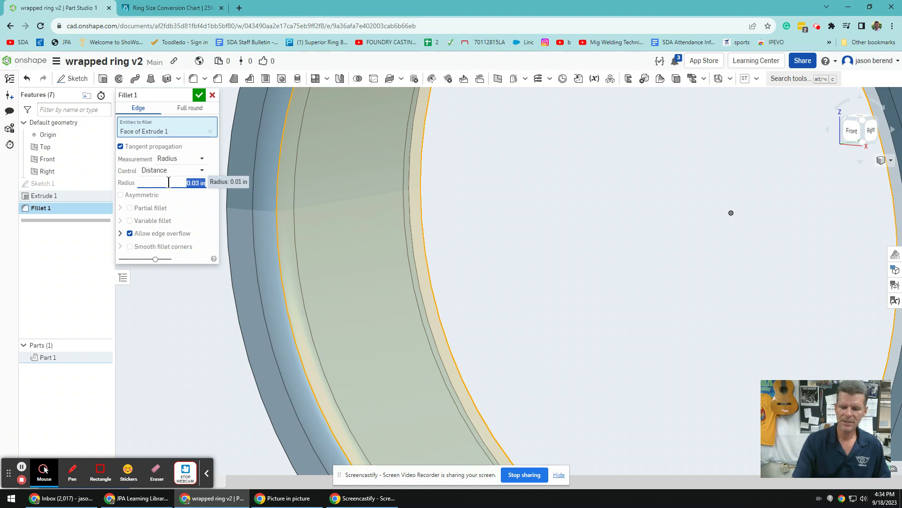
type(".02")
key("Return")
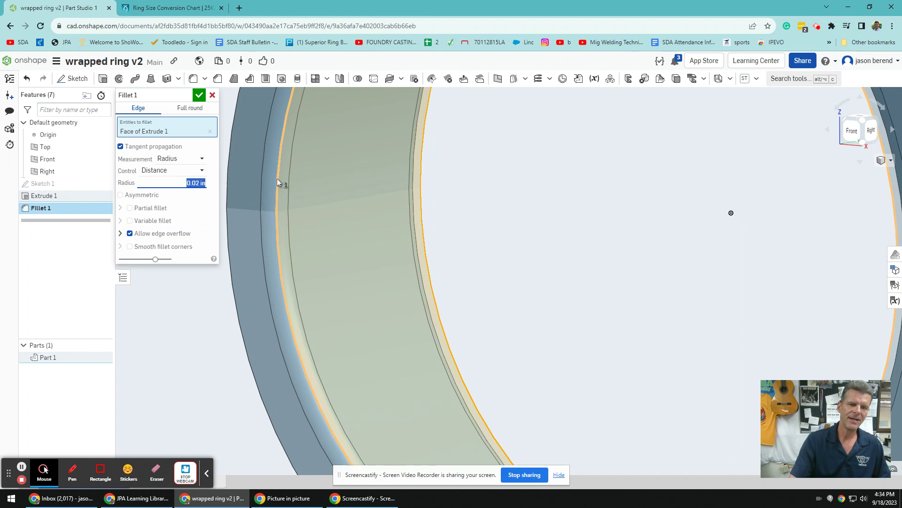
left_click(198, 96)
scroll(327, 210, "down", 5)
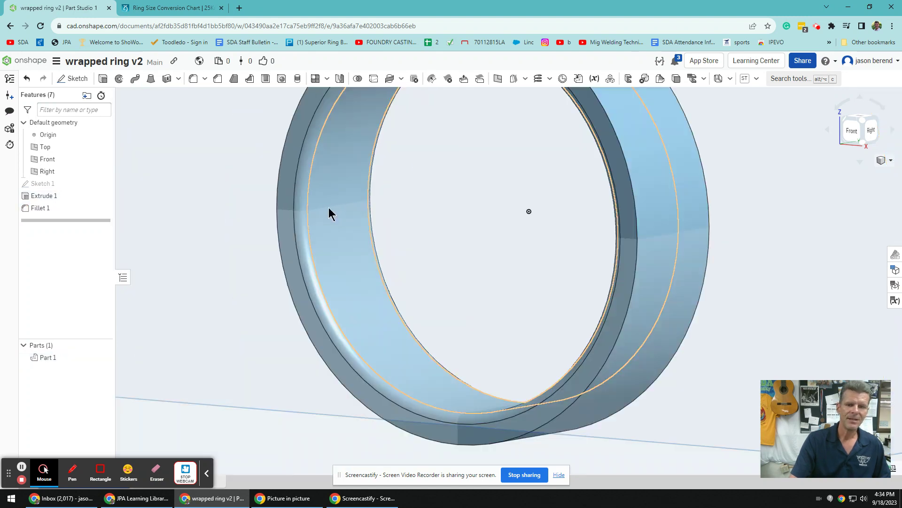
scroll(329, 207, "down", 5)
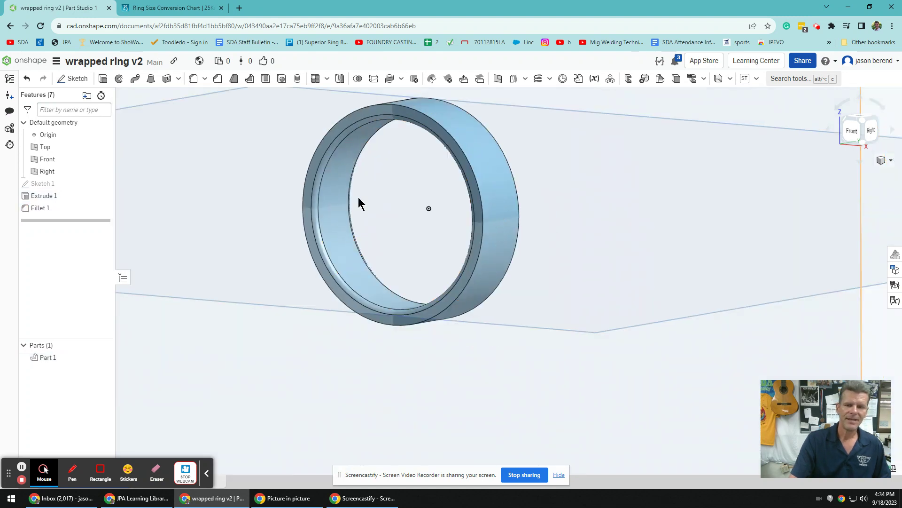
- Start a chamfer on the edges of the ring's outer face
left_click(218, 80)
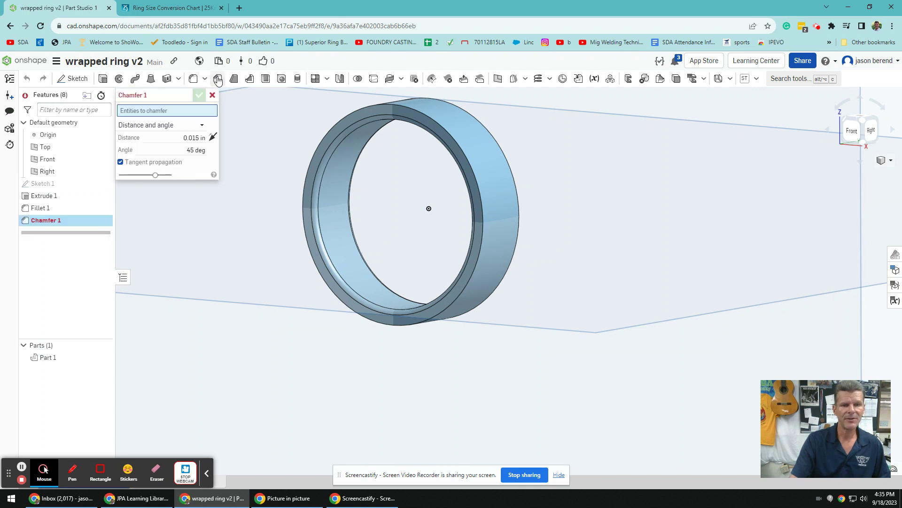
left_click(499, 172)
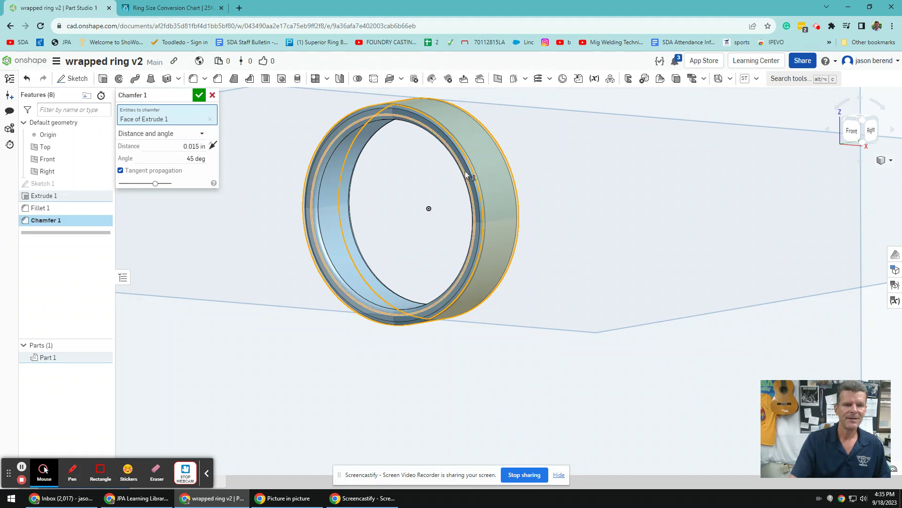
scroll(467, 174, "up", 6)
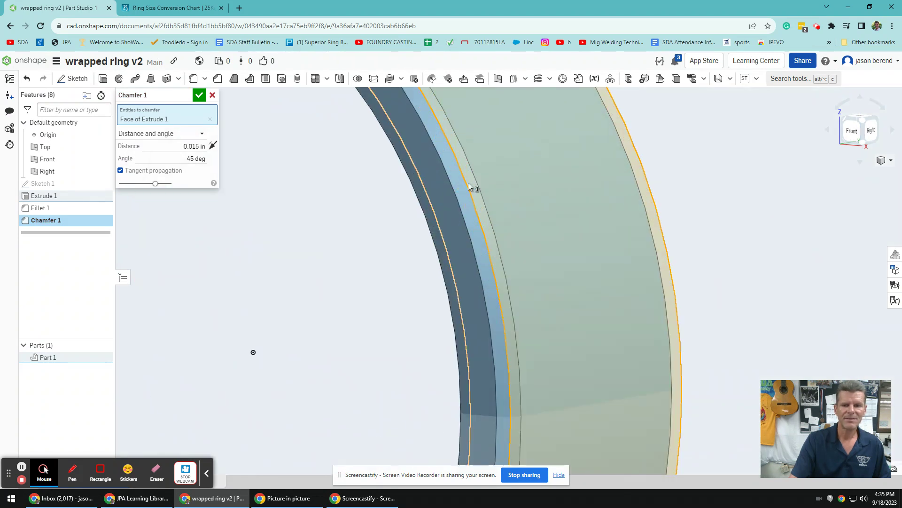
scroll(500, 257, "down", 5)
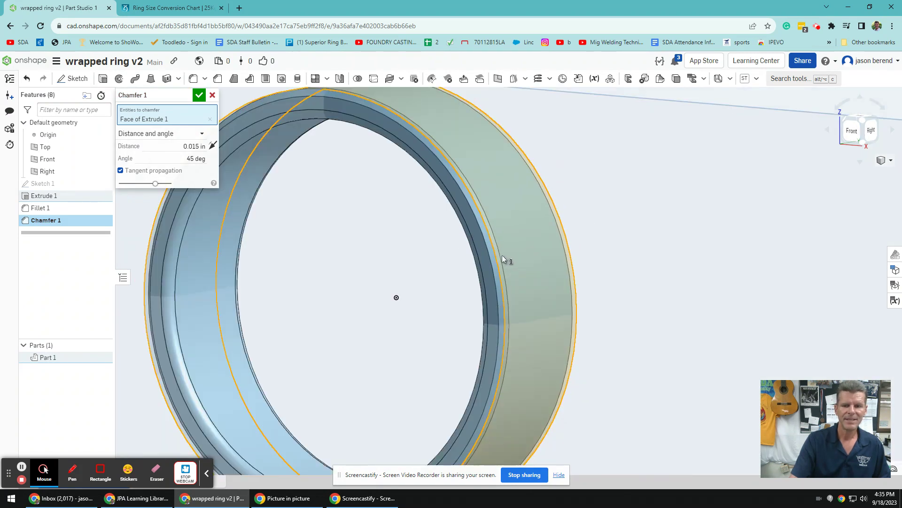
mouse_move(502, 255)
right_mouse_down()
mouse_move(463, 232)
mouse_move(497, 248)
right_mouse_up()
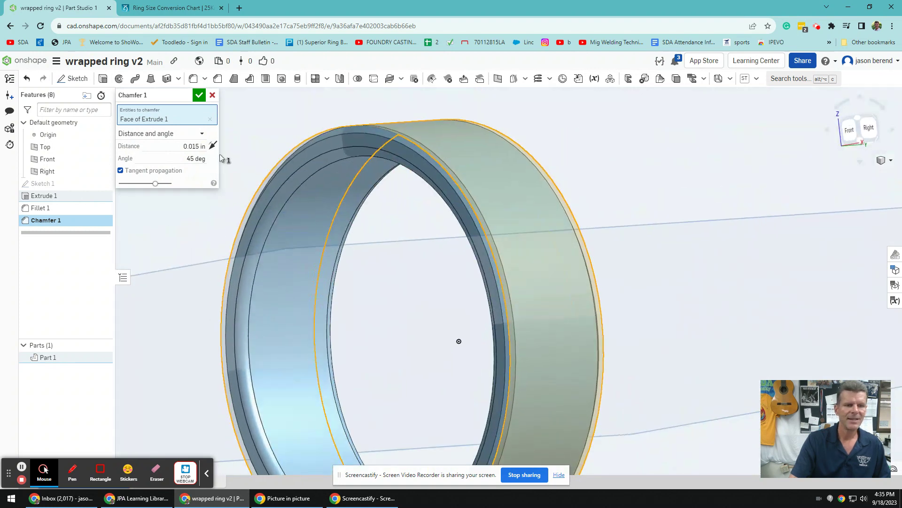
- Set the chamfer distance to 0.02 in and finish Chamfer 1
left_click(197, 146)
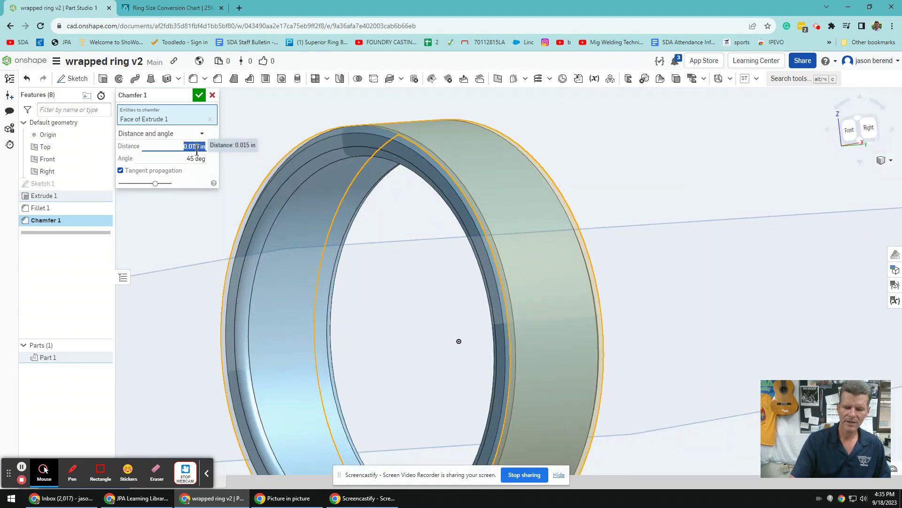
type("0.1")
key("Return")
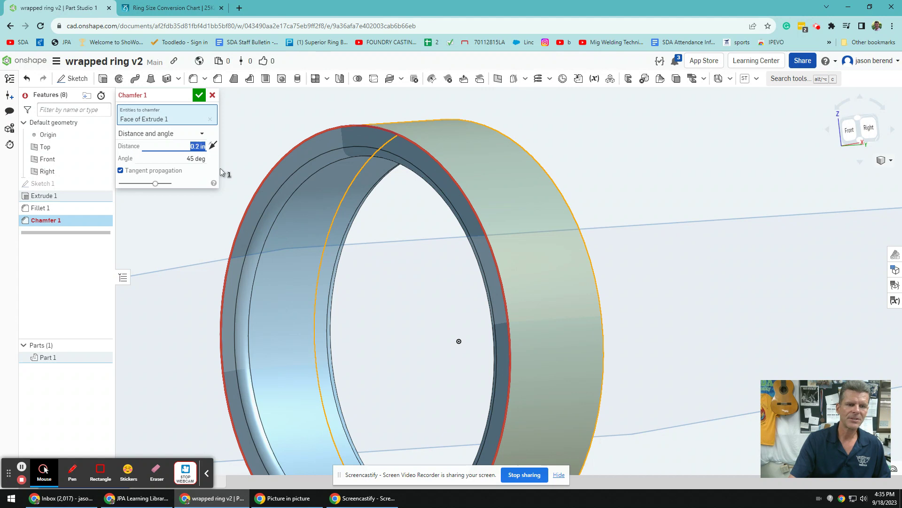
type("0.2")
key("Return")
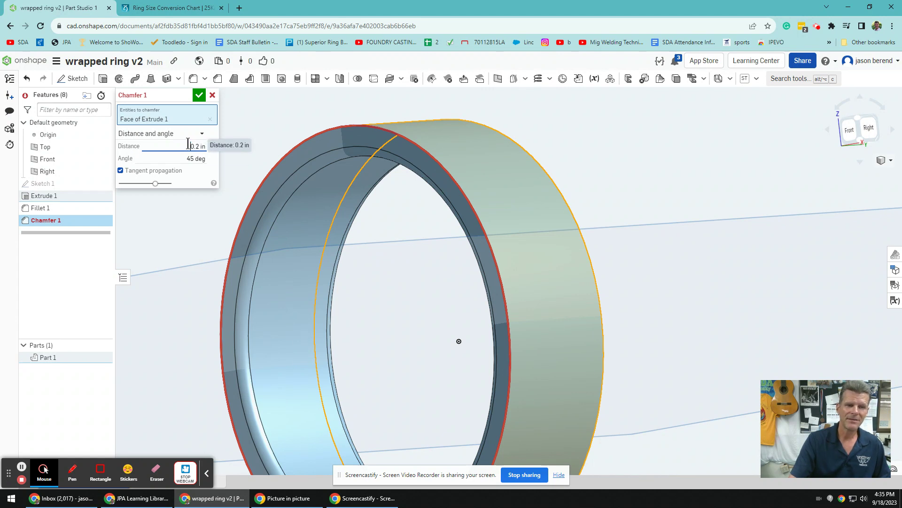
type("0.02")
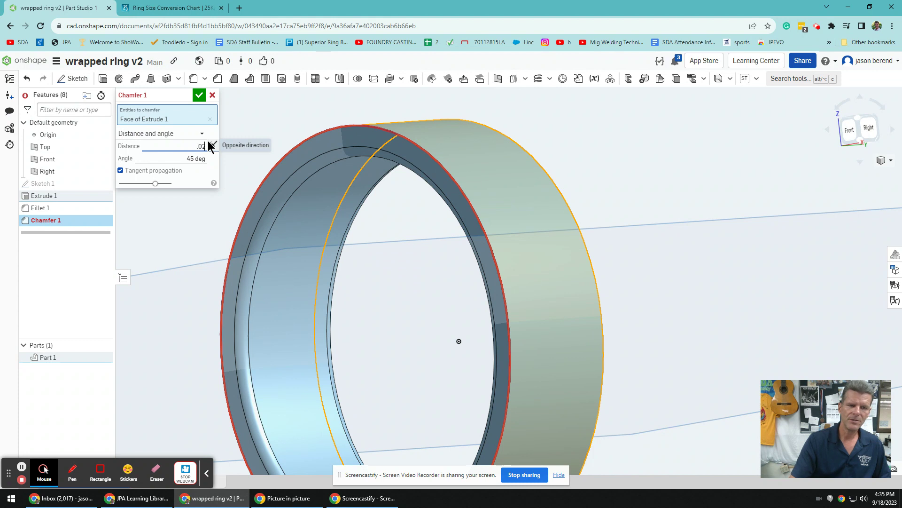
key("Return")
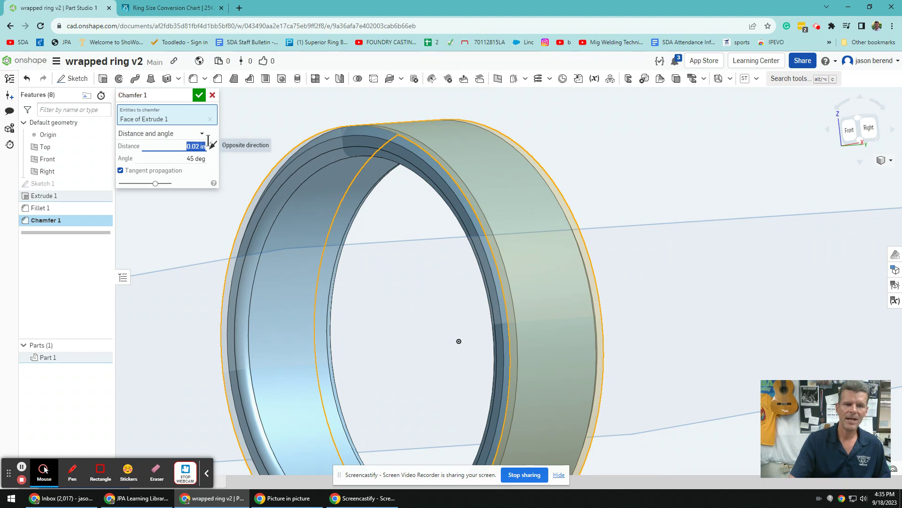
left_click(199, 95)
scroll(381, 272, "down", 1)
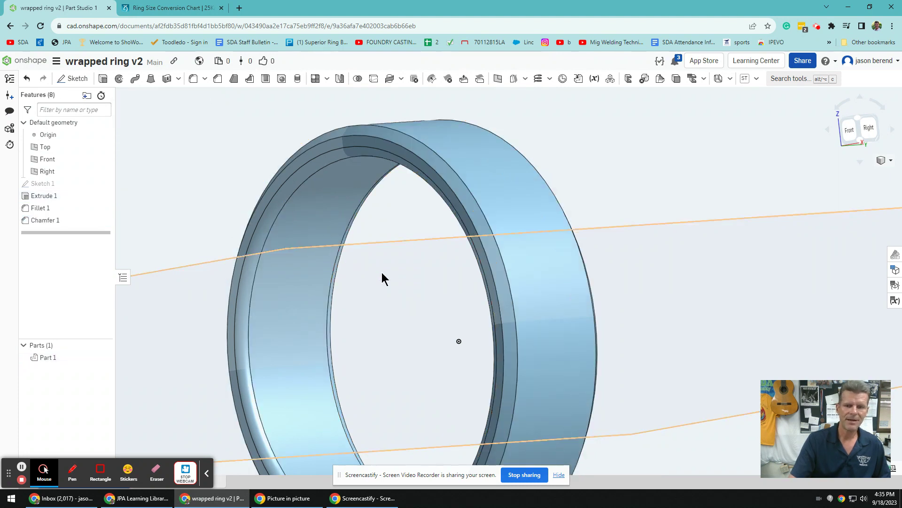
scroll(381, 272, "up", 2)
scroll(381, 278, "down", 5)
right_click_drag(375, 310, 390, 329)
scroll(390, 334, "down", 6)
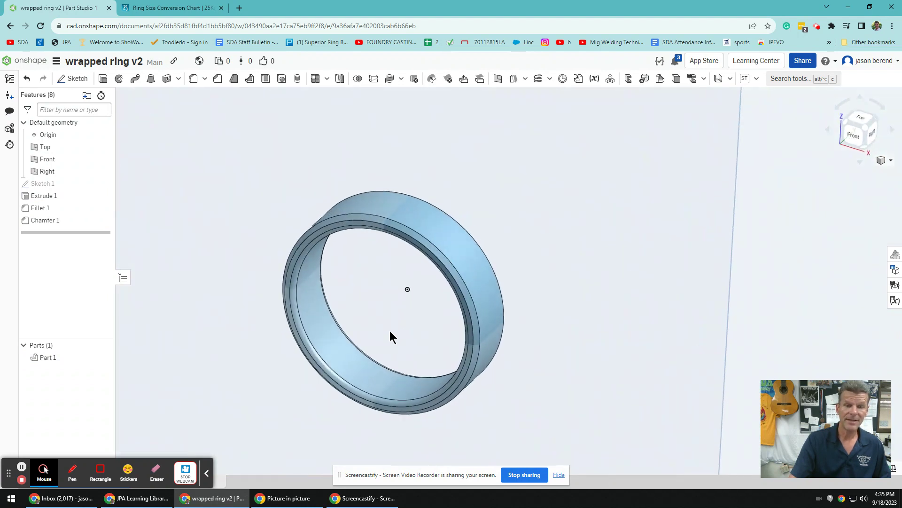
scroll(390, 328, "down", 3)
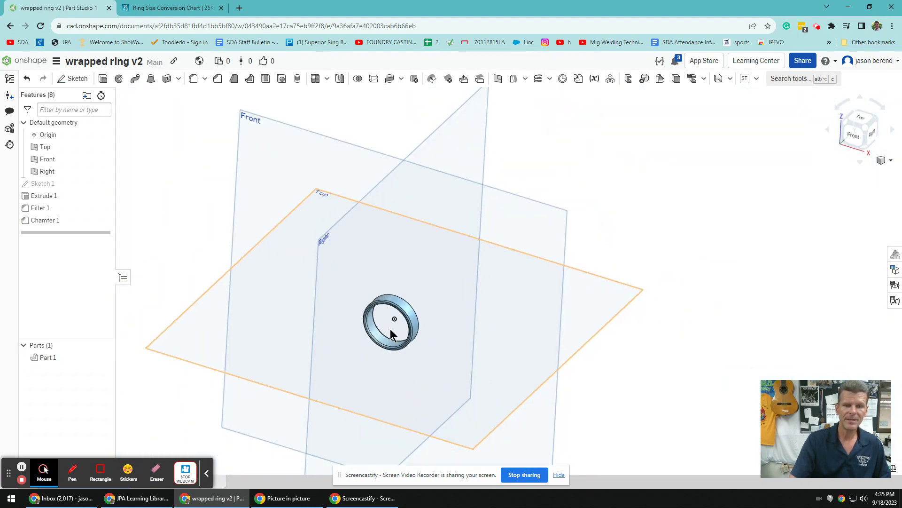
scroll(388, 342, "down", 2)
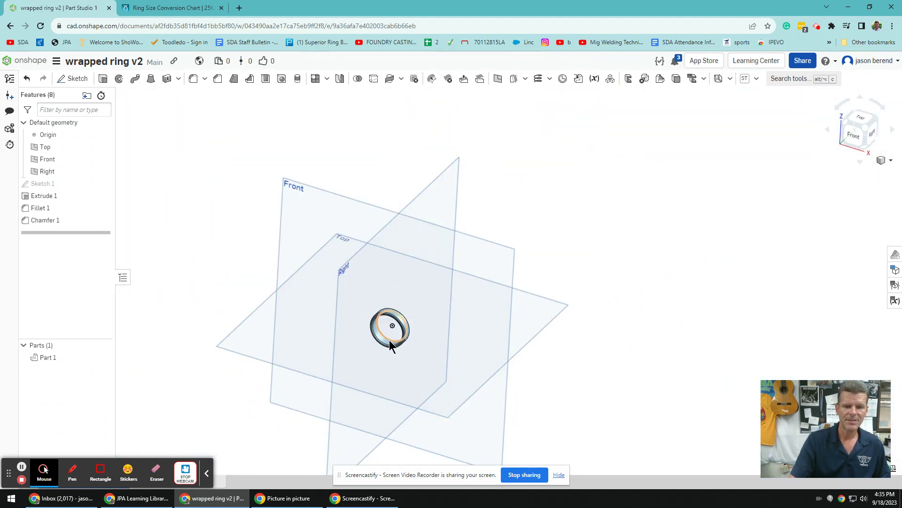
- Create Plane 1 offset 1 in from the Top plane and start Sketch 2 on it
left_click(499, 80)
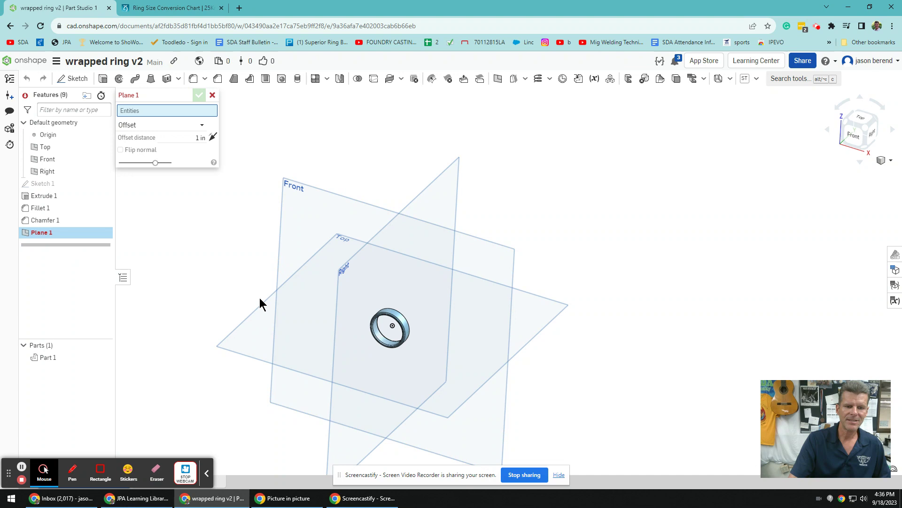
left_click(258, 314)
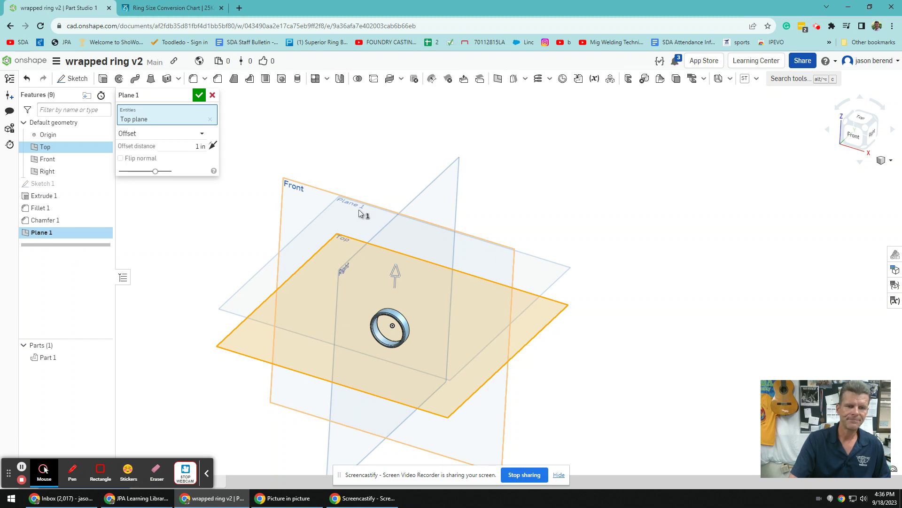
left_click(200, 95)
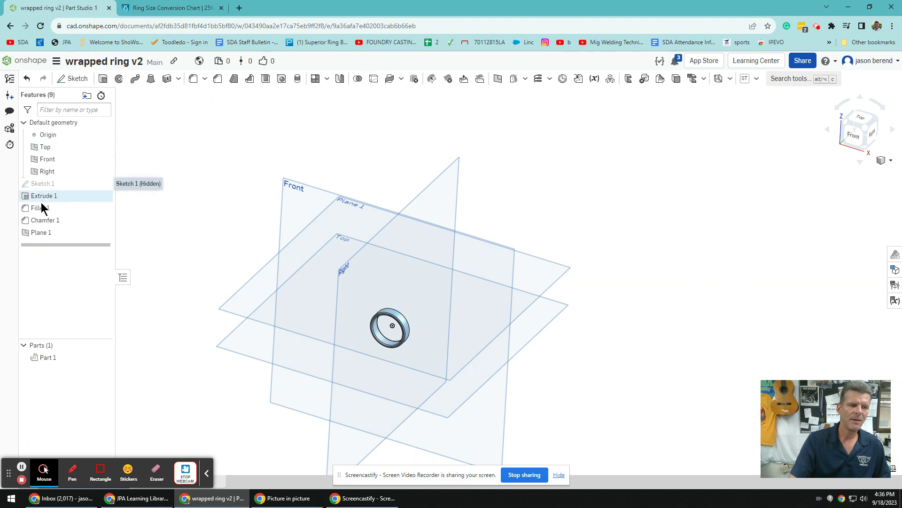
left_click(40, 233)
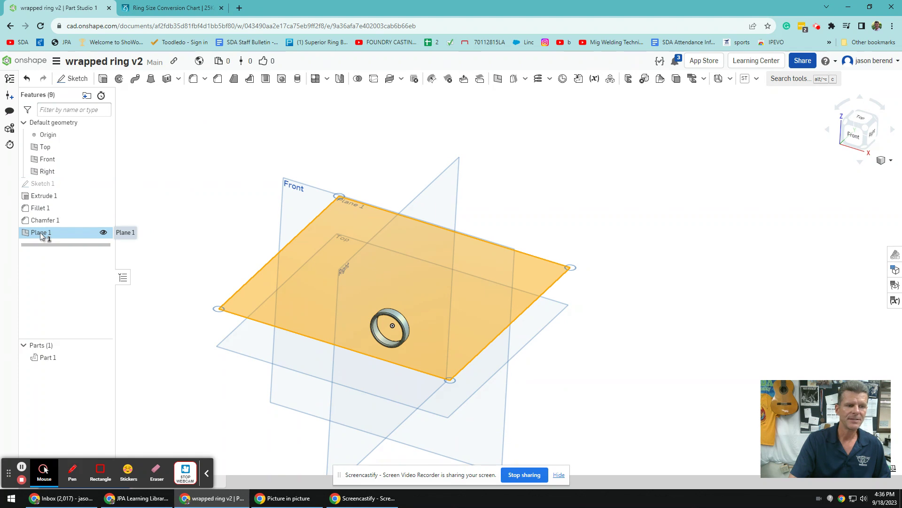
left_click(69, 80)
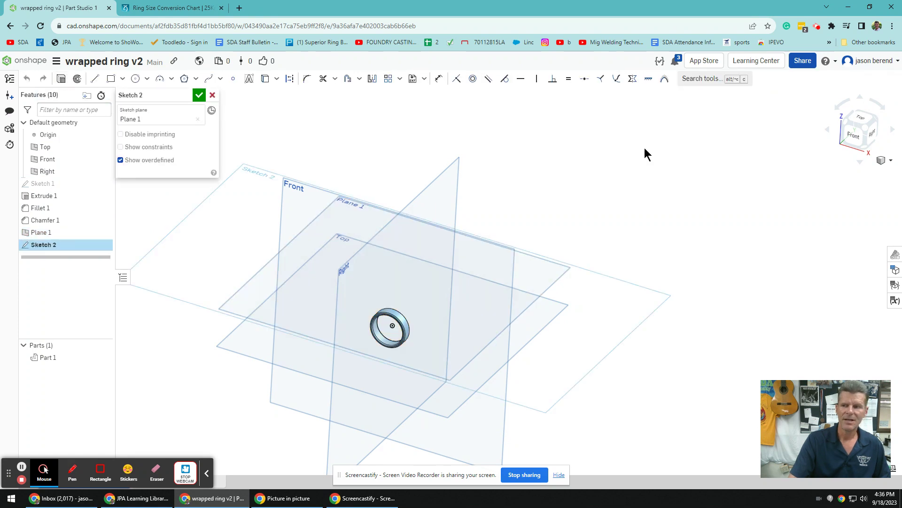
- View Plane 1 face-on from the top and drag out a text box beside the ring
left_click(855, 118)
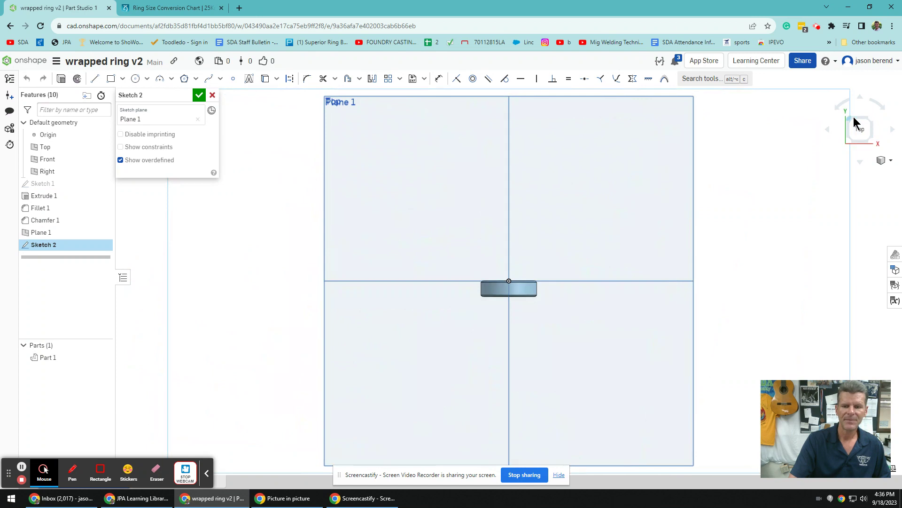
scroll(575, 307, "up", 1)
scroll(560, 313, "down", 8)
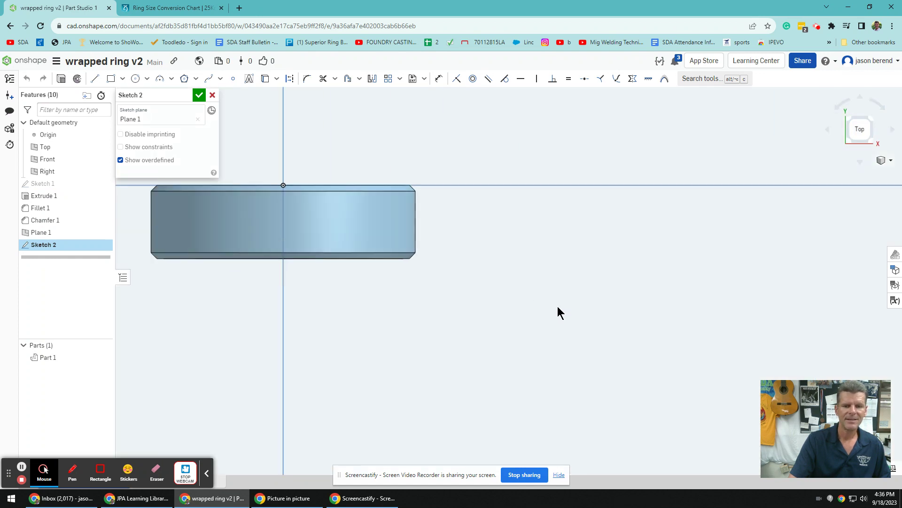
scroll(559, 312, "up", 2)
scroll(558, 310, "down", 1)
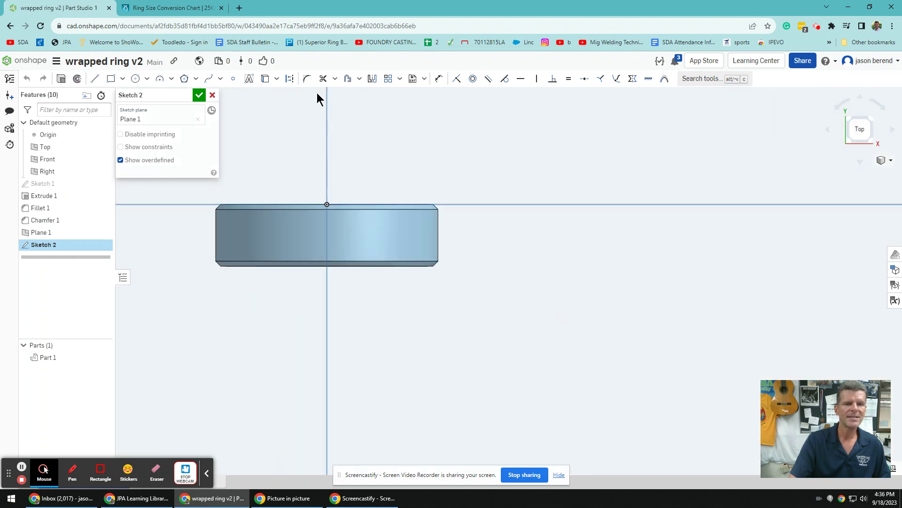
left_click(249, 79)
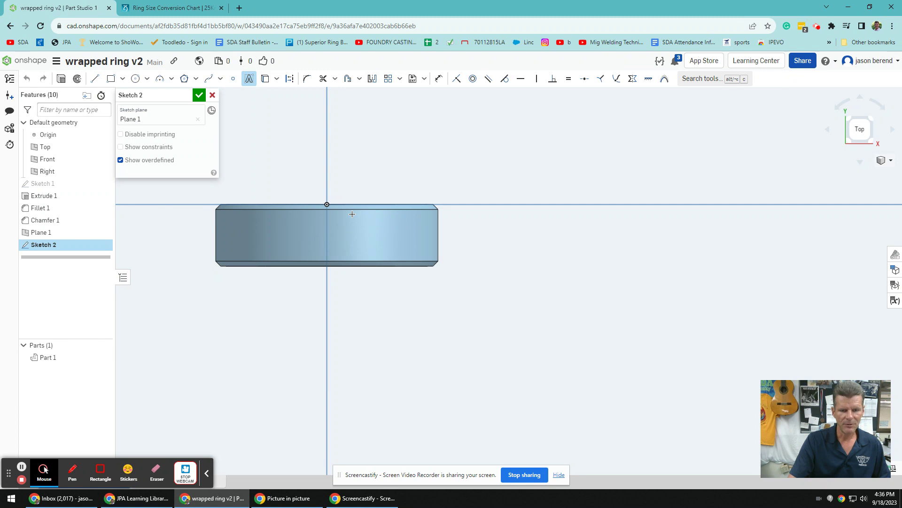
mouse_move(352, 214)
left_mouse_down()
mouse_move(355, 228)
mouse_move(396, 259)
mouse_move(399, 293)
mouse_move(409, 258)
mouse_move(458, 260)
mouse_move(442, 249)
mouse_move(438, 217)
mouse_move(438, 253)
mouse_move(606, 258)
left_mouse_up()
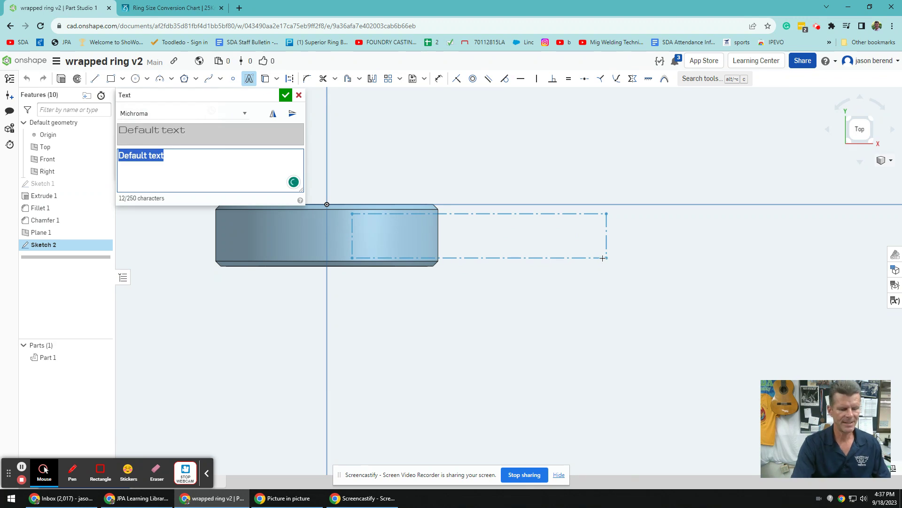
- Enter 'Mr. B' as sketch text in the Michroma font and accept it
type("Mr. B")
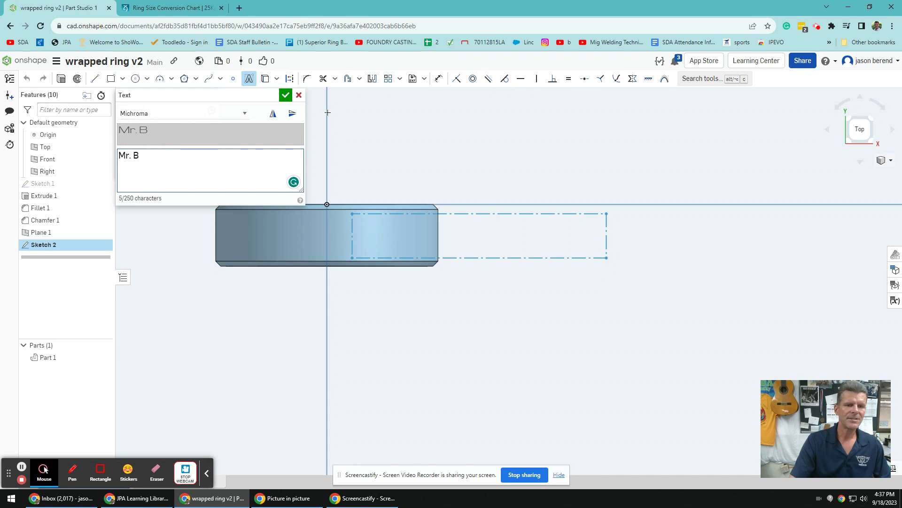
left_click(243, 115)
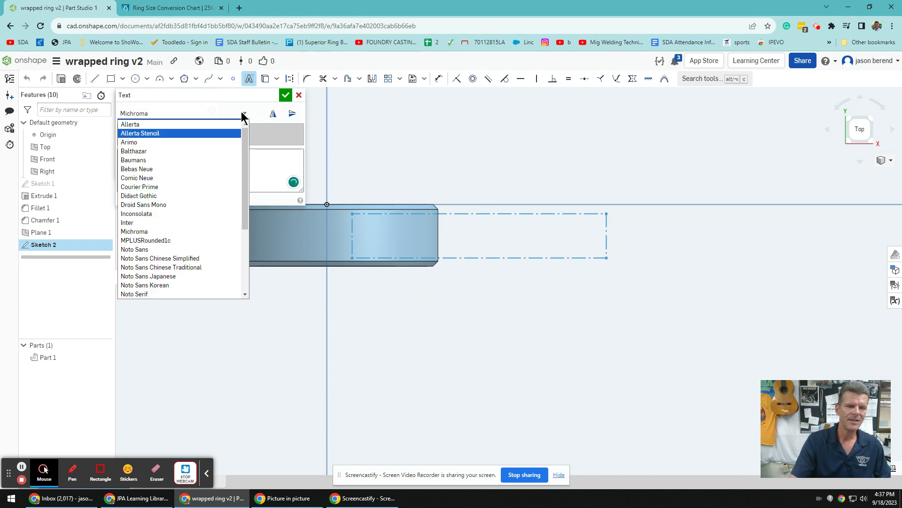
left_click(243, 114)
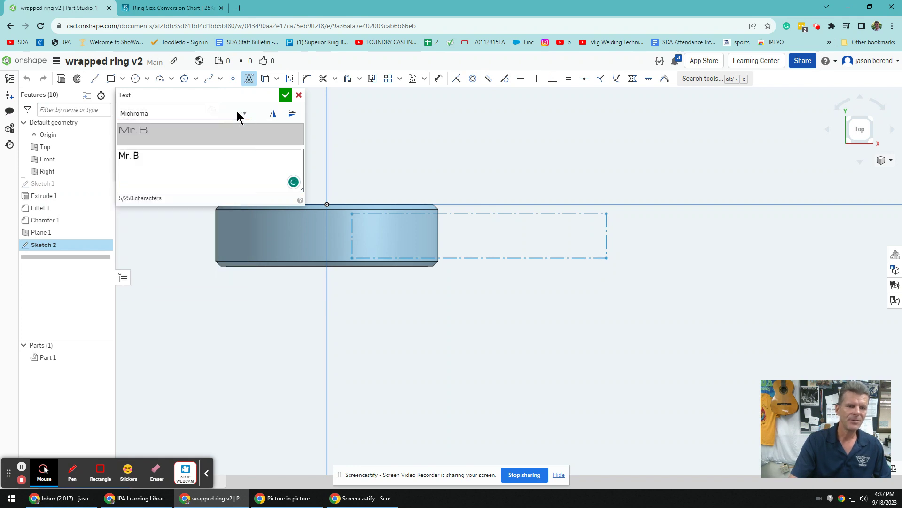
left_click(287, 96)
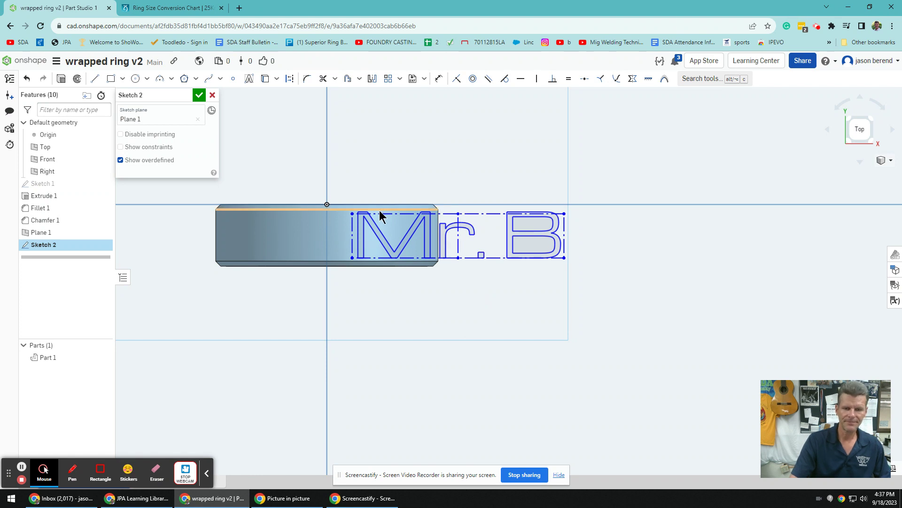
scroll(391, 219, "up", 5)
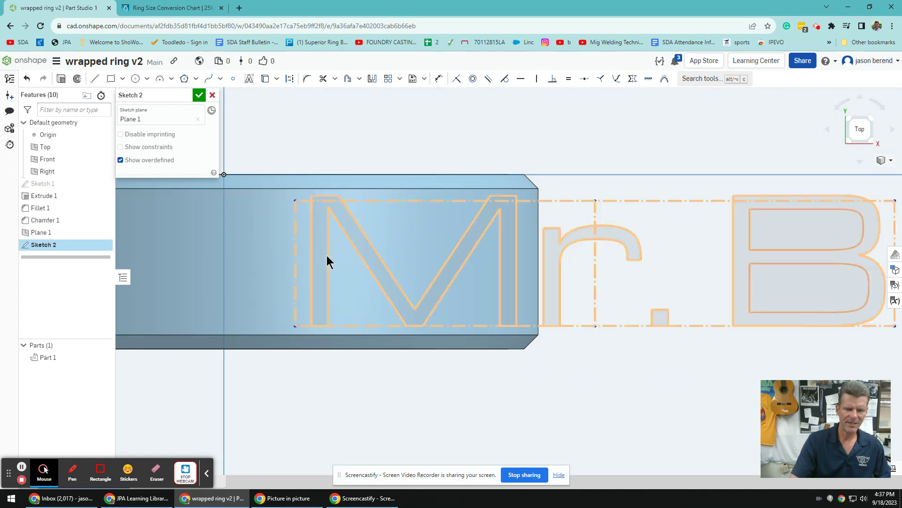
scroll(394, 323, "down", 5)
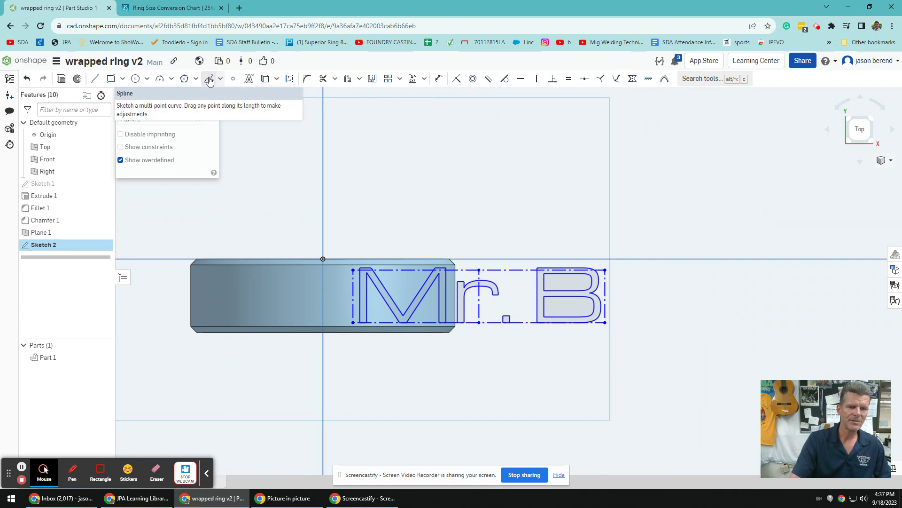
left_click(209, 80)
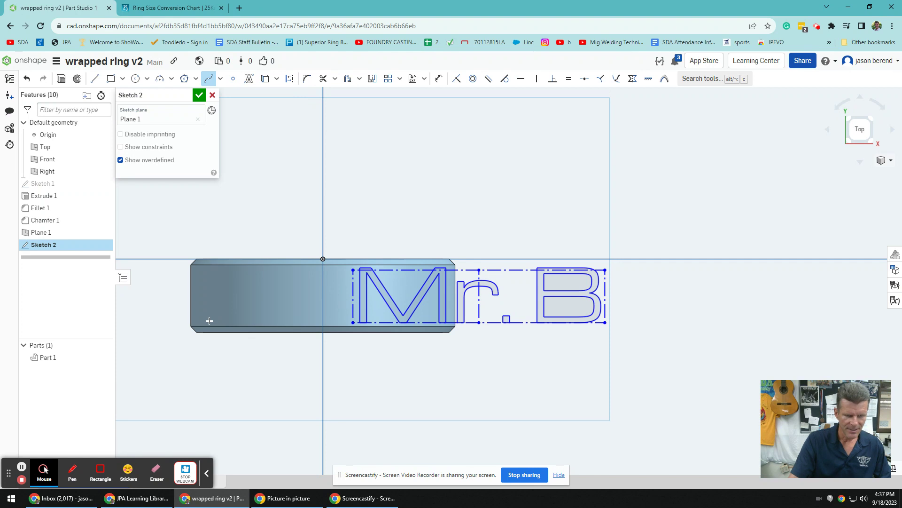
- Draw a wave spline on the ring band, close it with a straight line, and accept Sketch 2
left_click(224, 313)
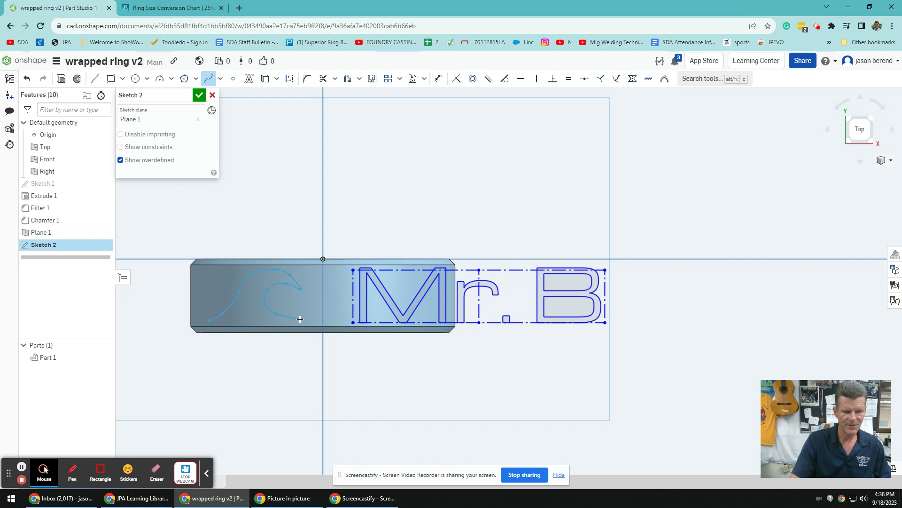
double_click(299, 320)
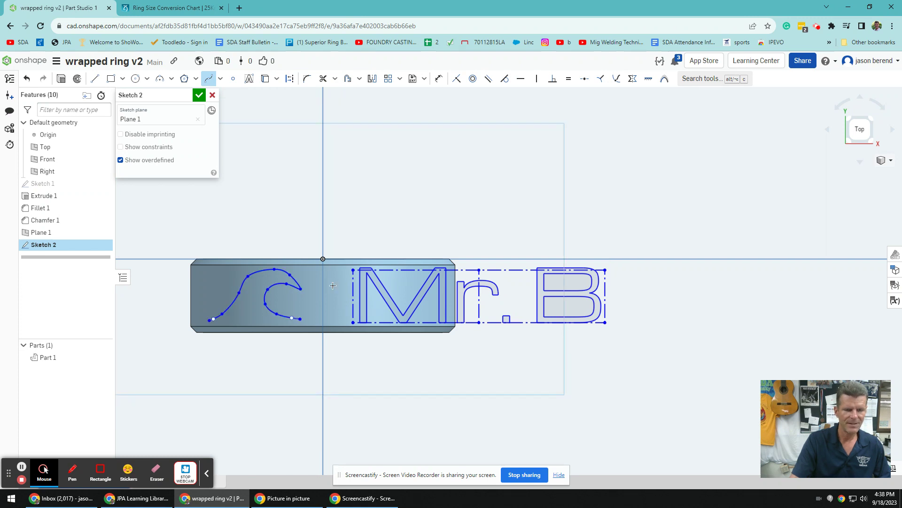
left_click(94, 78)
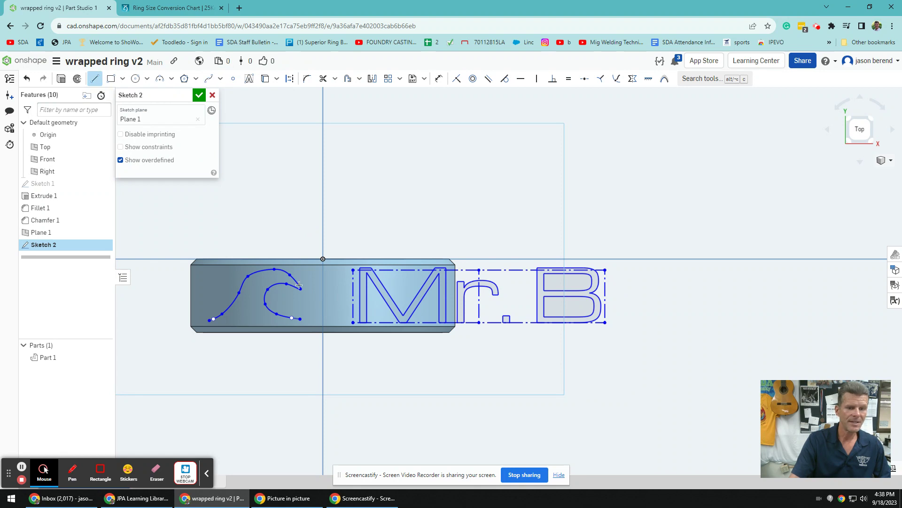
left_click(300, 319)
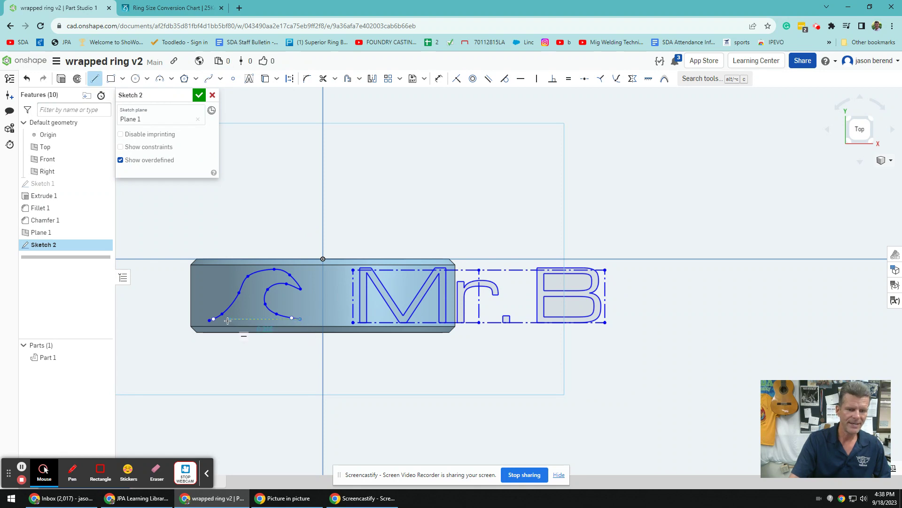
left_click(210, 320)
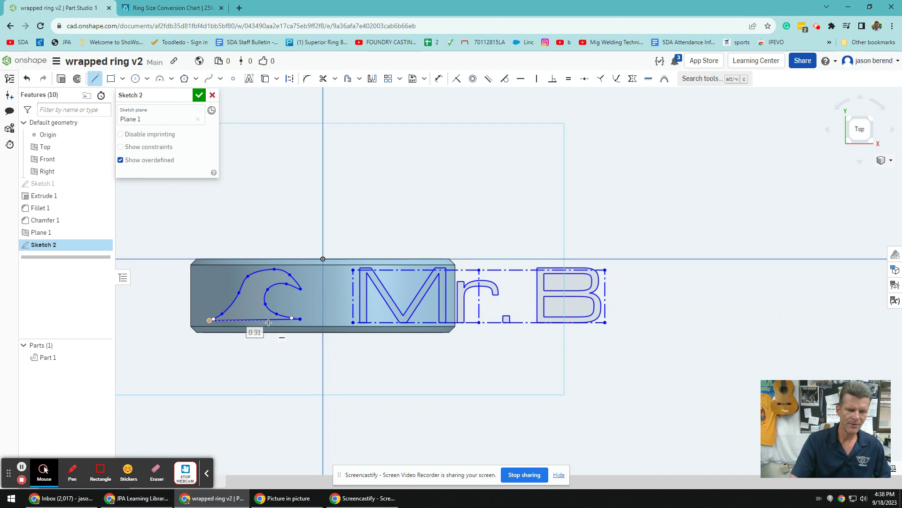
scroll(269, 322, "up", 3)
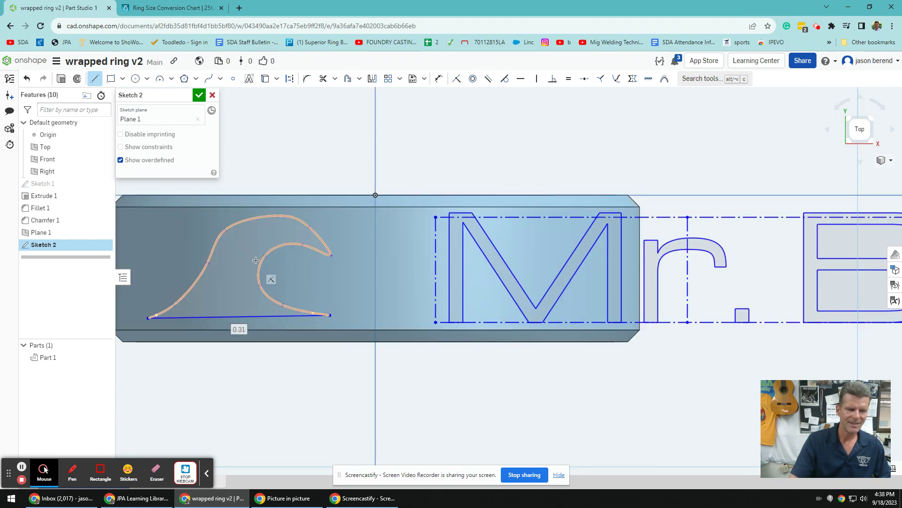
scroll(294, 267, "down", 4)
scroll(294, 267, "up", 2)
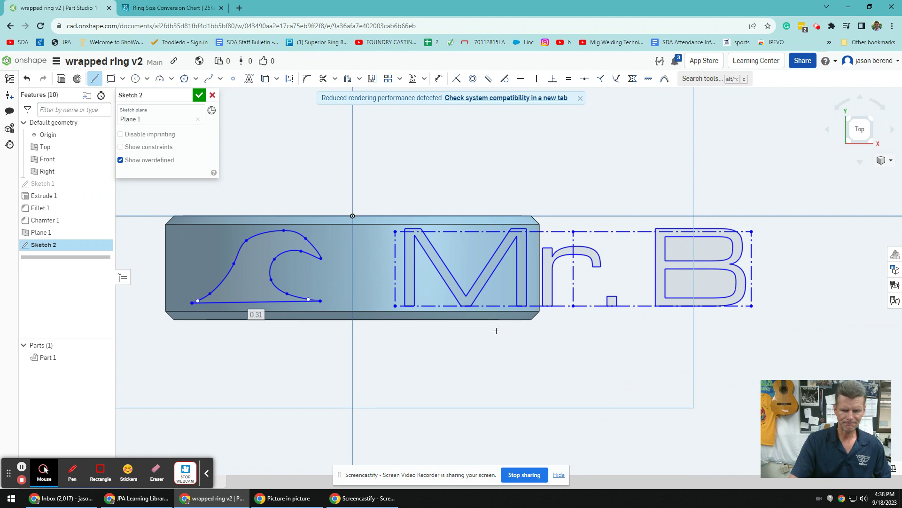
scroll(496, 331, "down", 3)
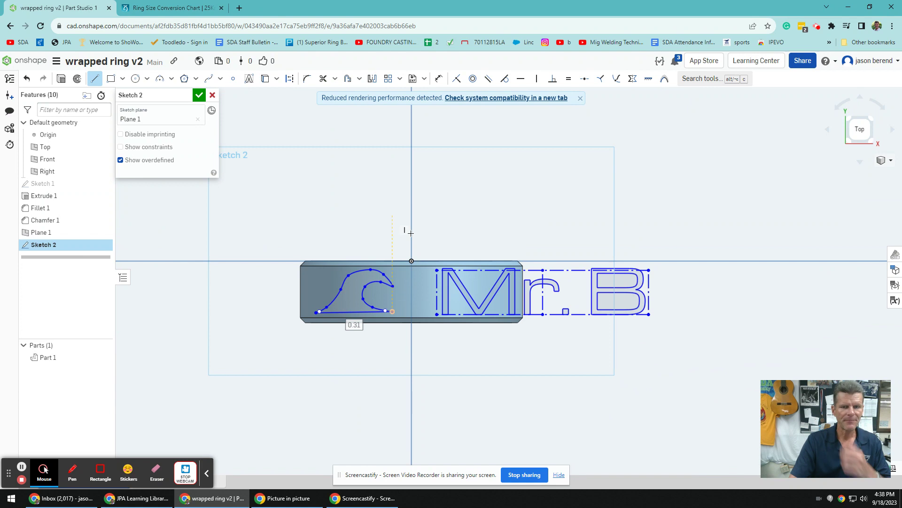
left_click(198, 95)
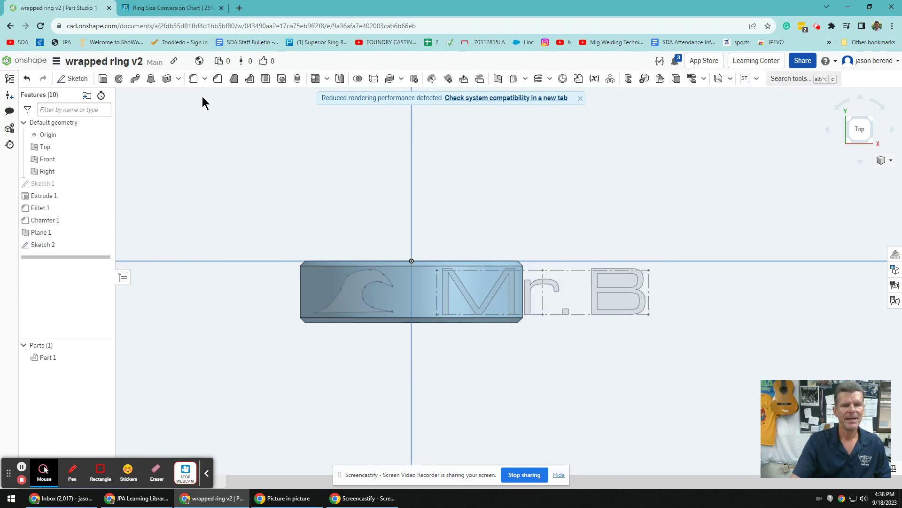
- Dismiss the rendering performance notice and start a new Wrap feature from the Transform list
left_click(401, 78)
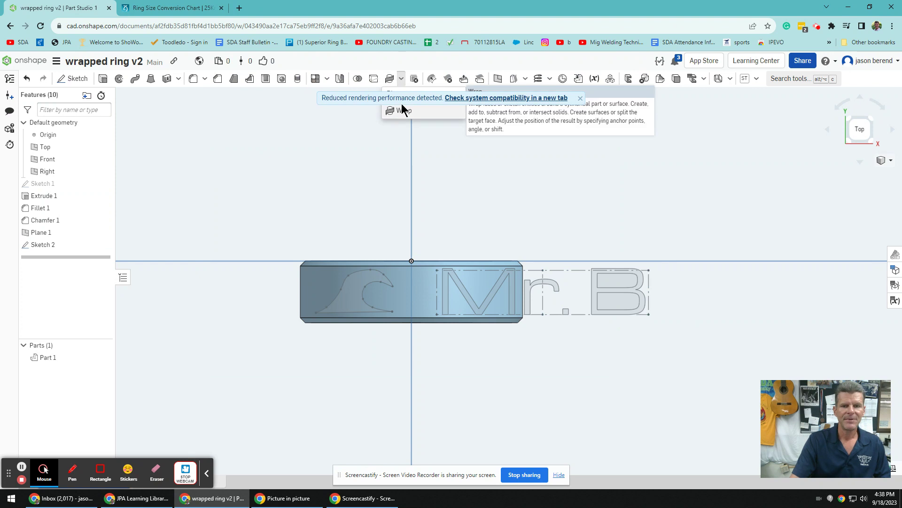
left_click(582, 98)
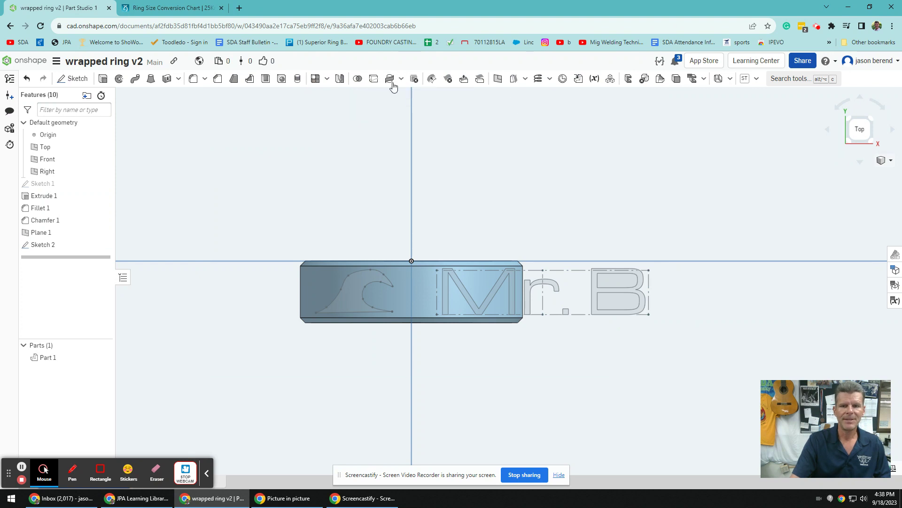
left_click(401, 79)
left_click(409, 94)
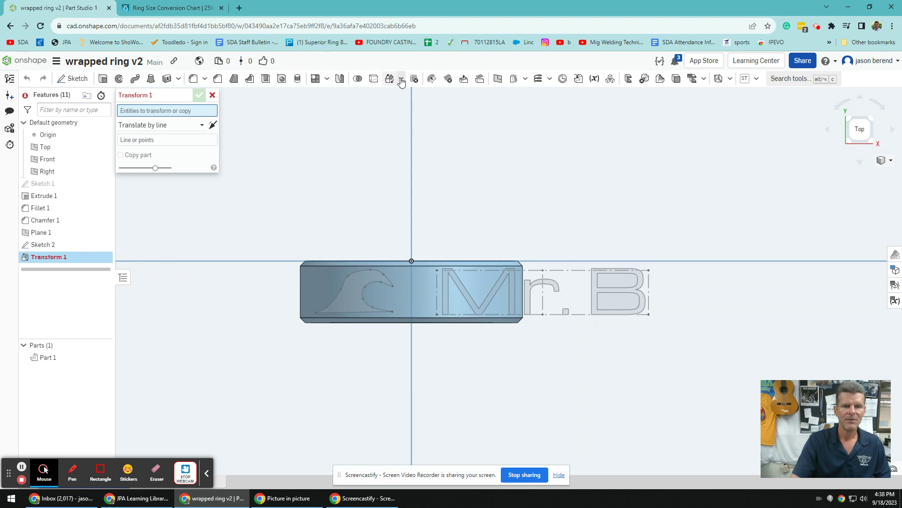
left_click(328, 79)
left_click(328, 79)
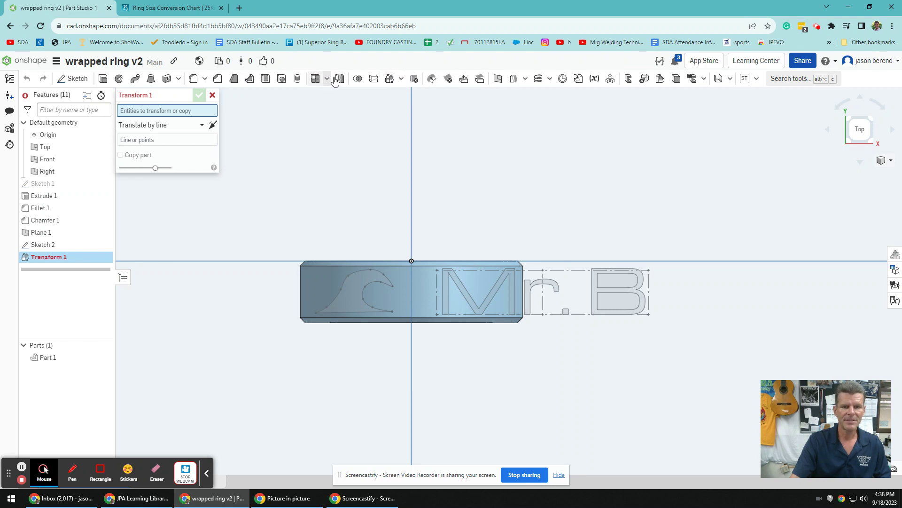
left_click(402, 79)
left_click(403, 80)
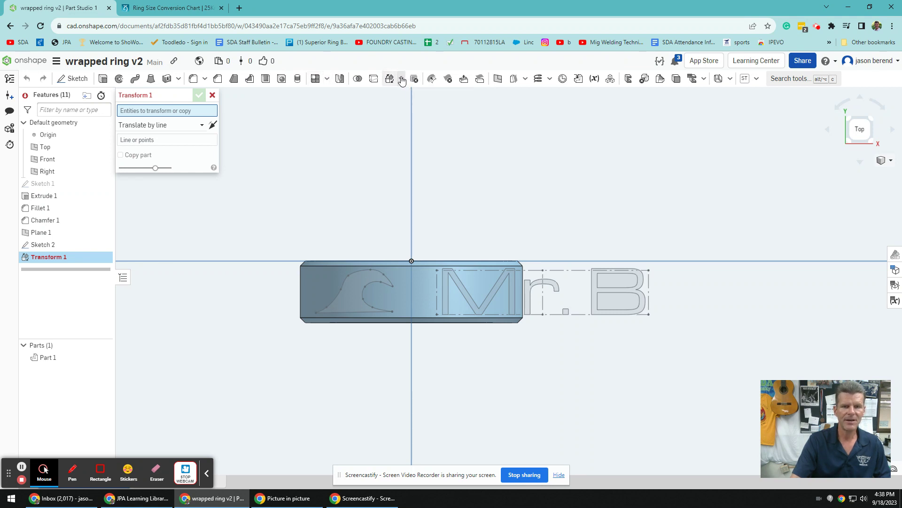
left_click(402, 80)
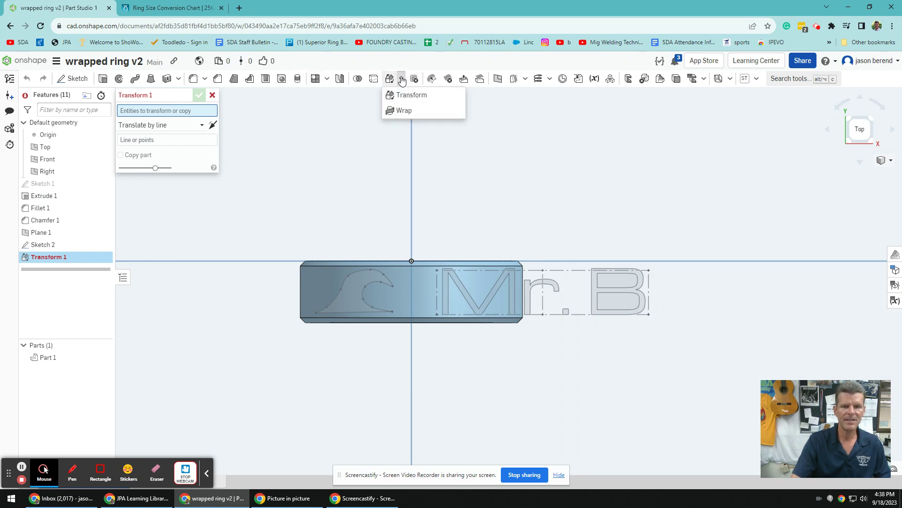
left_click(401, 112)
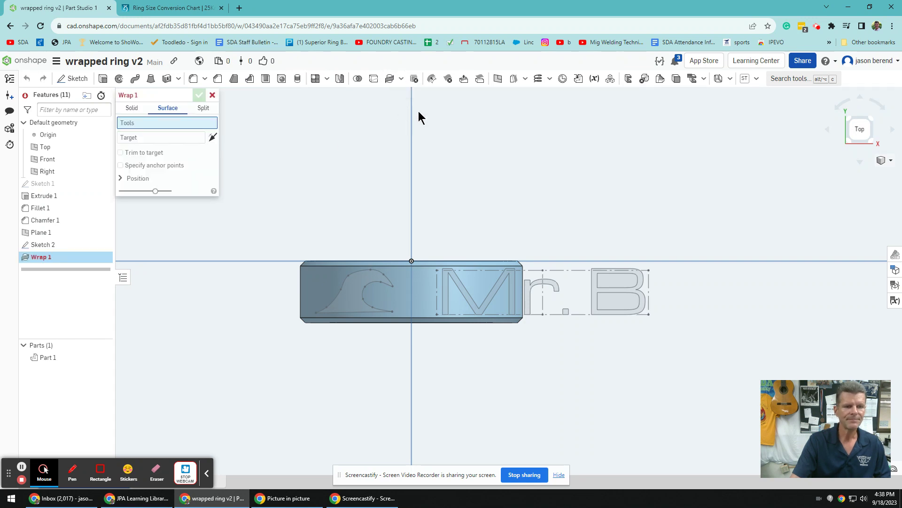
- Set Wrap 1's target to the ring's outer face and its tools to the Sketch 2 wave and Mr.B
right_click_drag(334, 228, 332, 204)
left_click(128, 140)
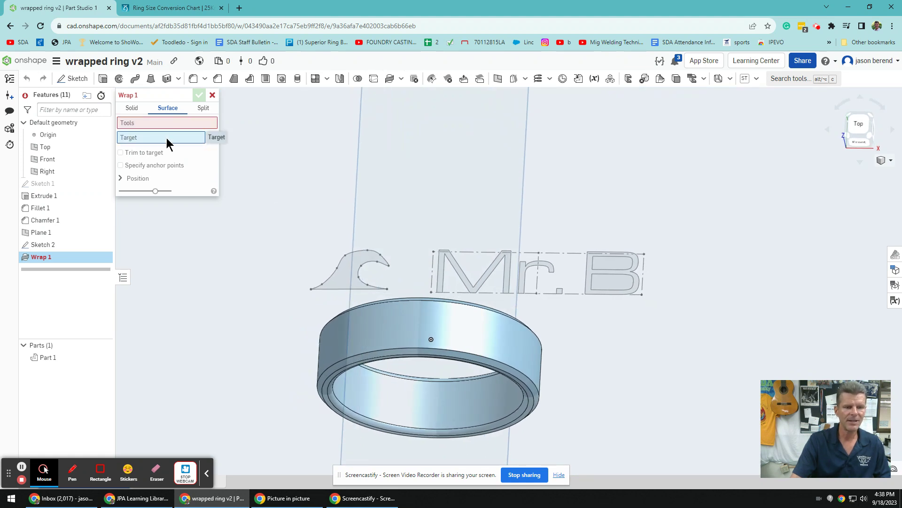
left_click(409, 320)
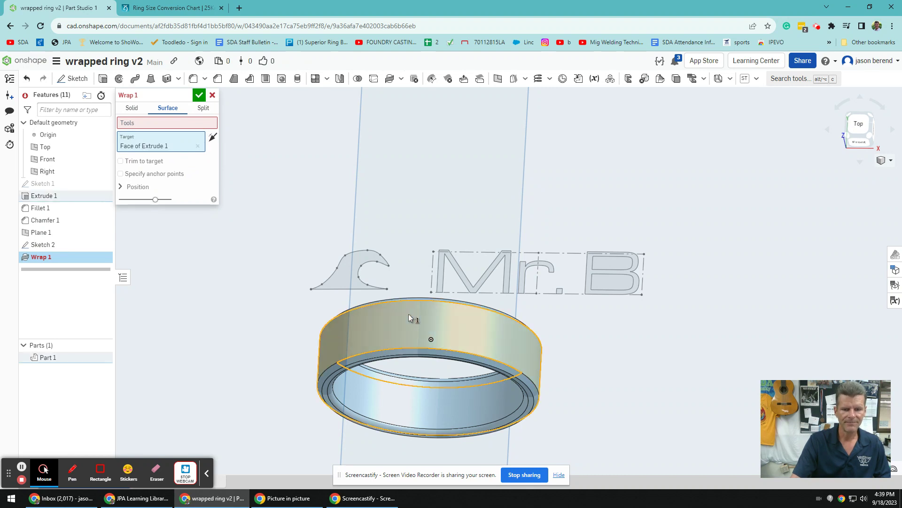
left_click(147, 123)
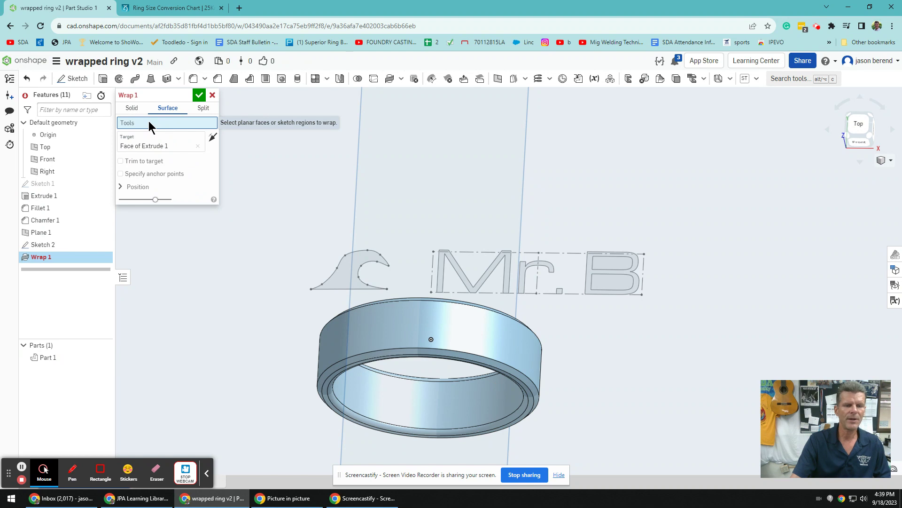
left_click(445, 261)
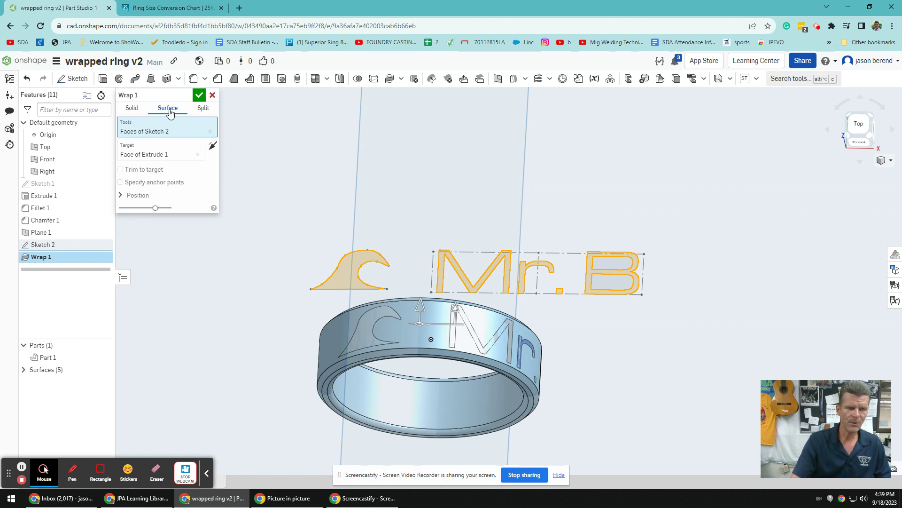
- Make Wrap 1 a Solid Remove with 0.01 in thickness and apply it
left_click(136, 110)
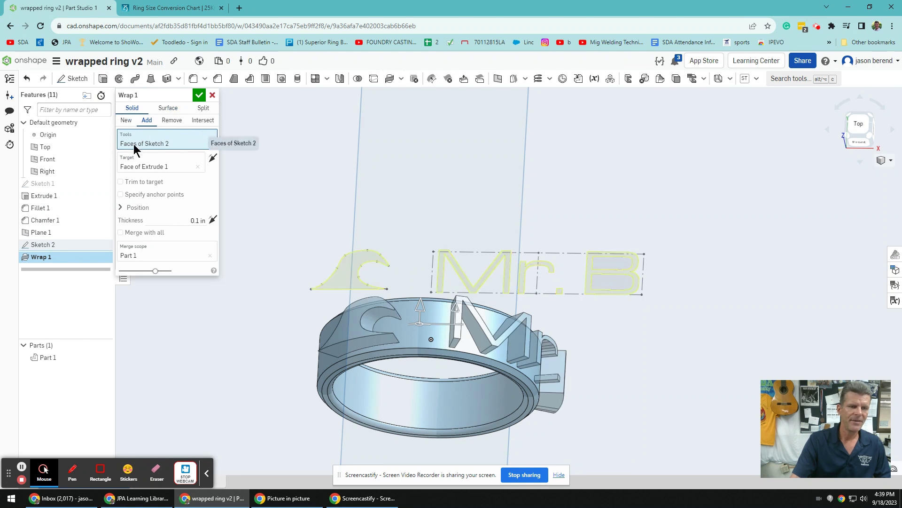
left_click(189, 221)
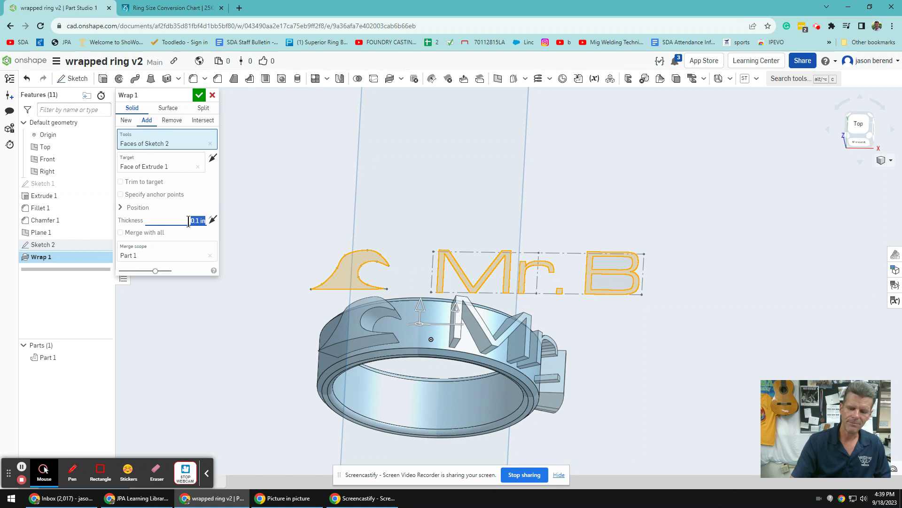
type("01")
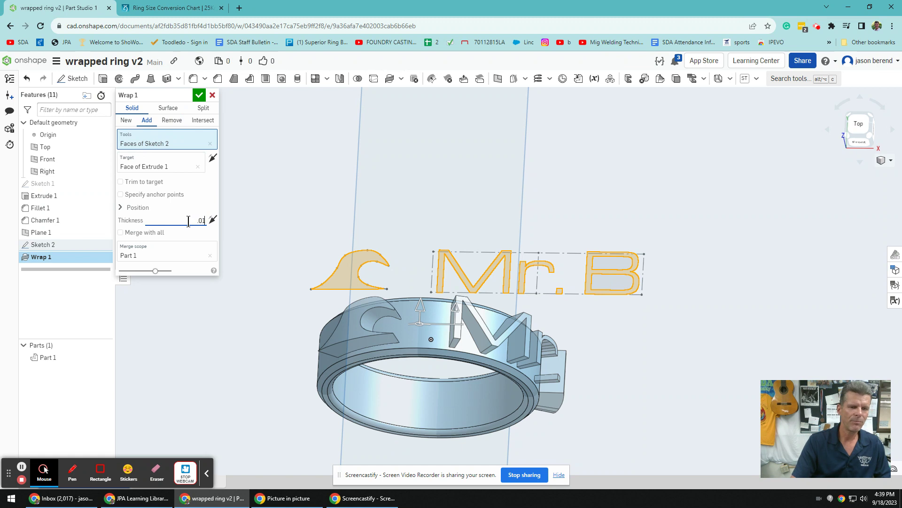
key("Return")
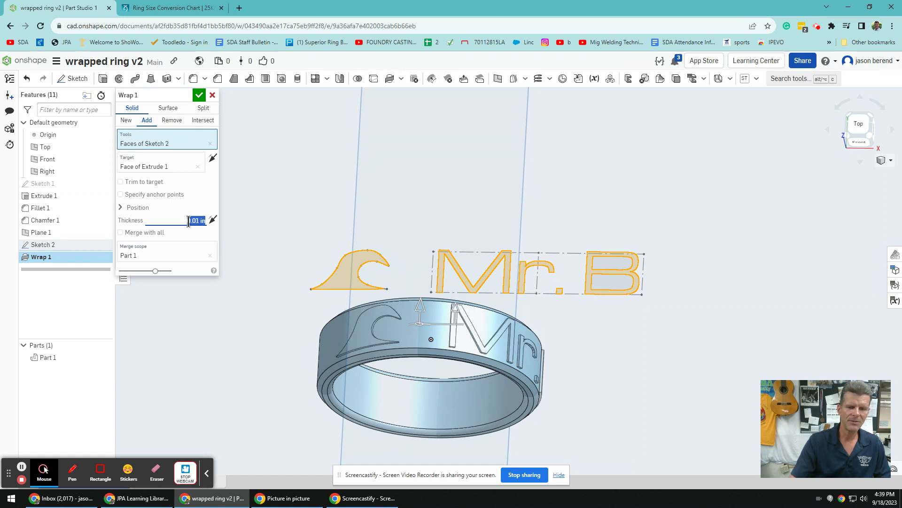
scroll(437, 340, "up", 5)
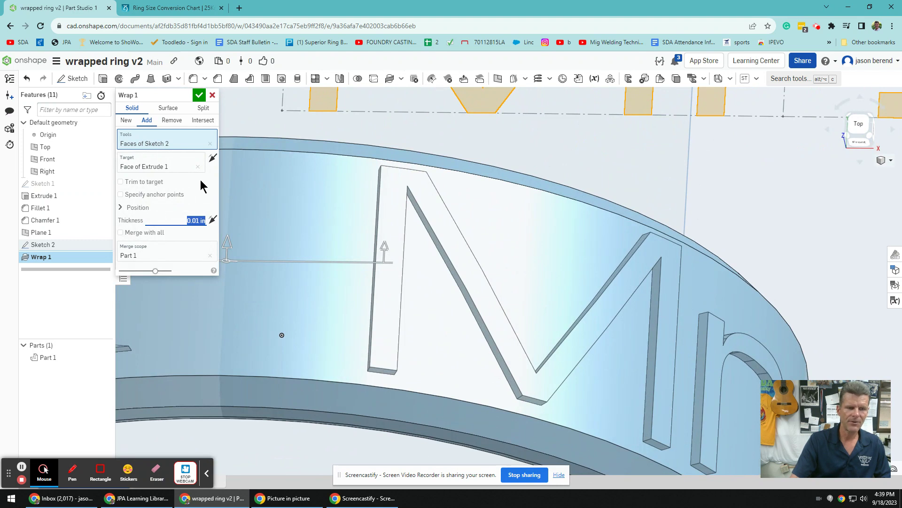
left_click(172, 120)
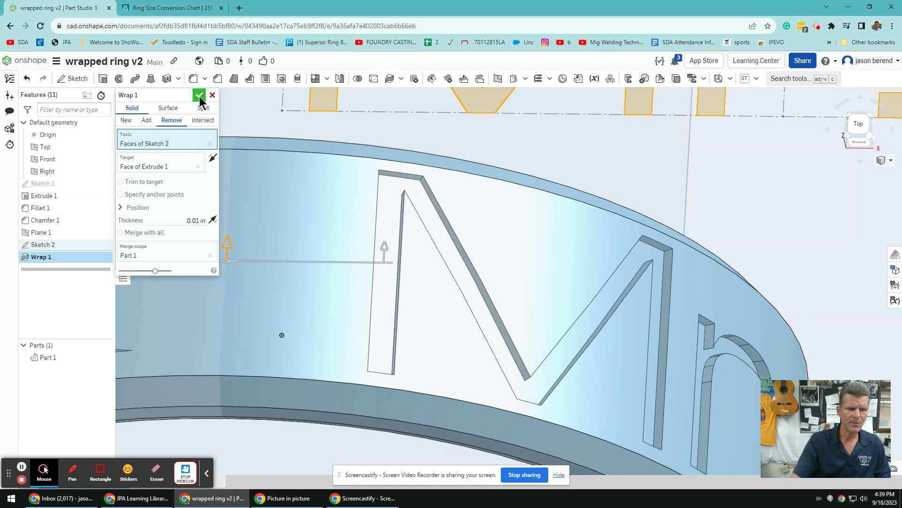
left_click(200, 97)
scroll(298, 273, "down", 5)
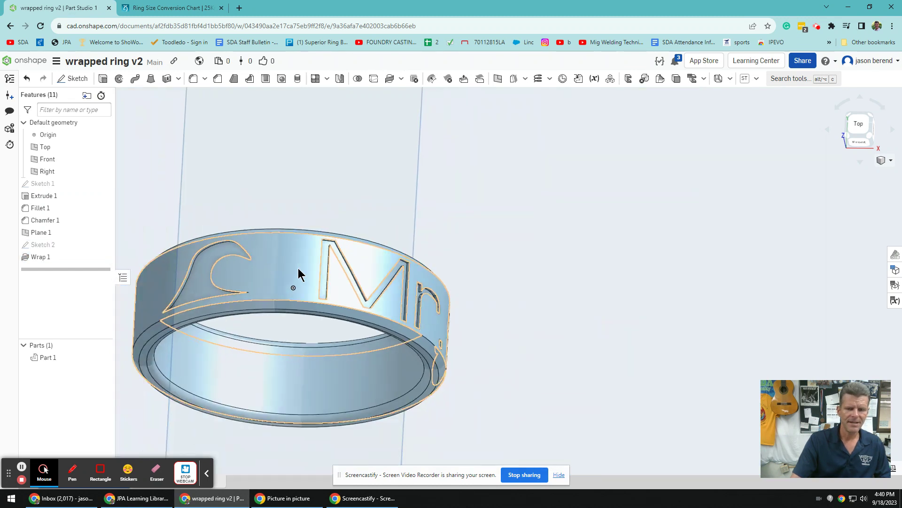
right_click_drag(309, 312, 294, 316)
middle_click_drag(304, 308, 514, 261)
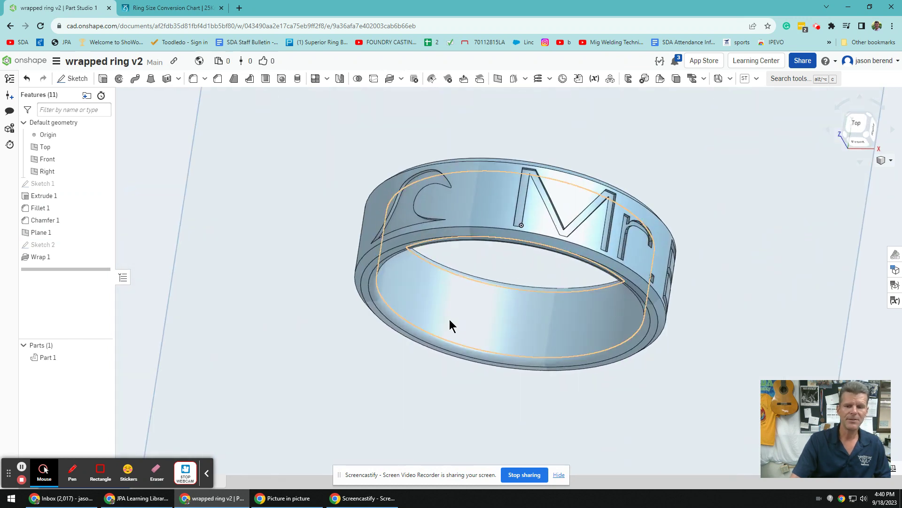
scroll(451, 292, "down", 1)
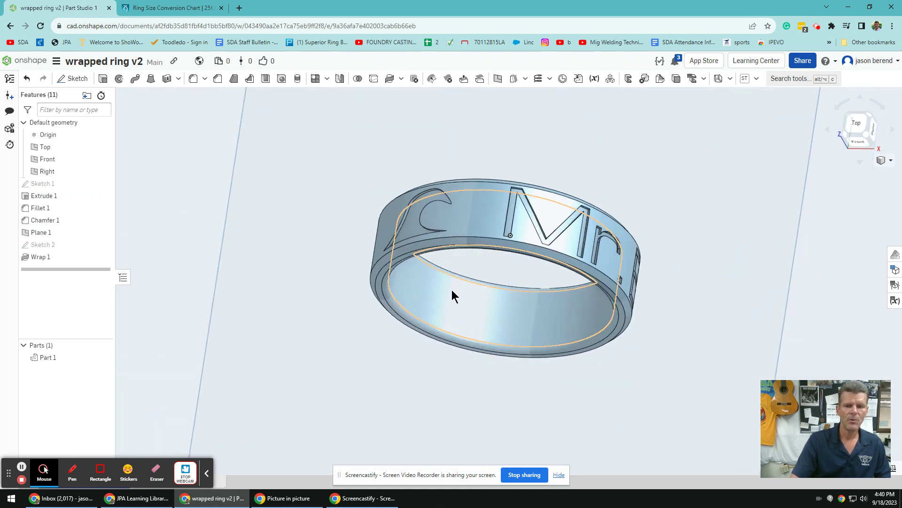
scroll(452, 296, "down", 4)
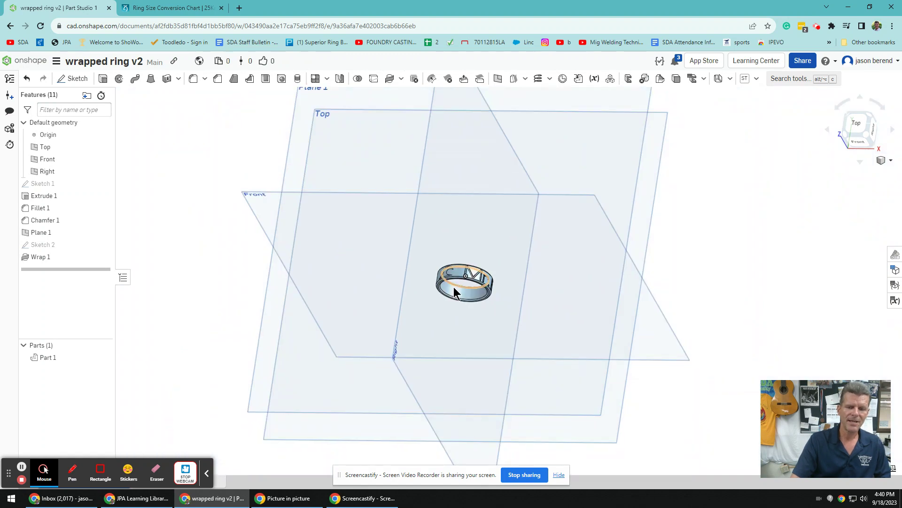
right_click_drag(454, 293, 445, 269)
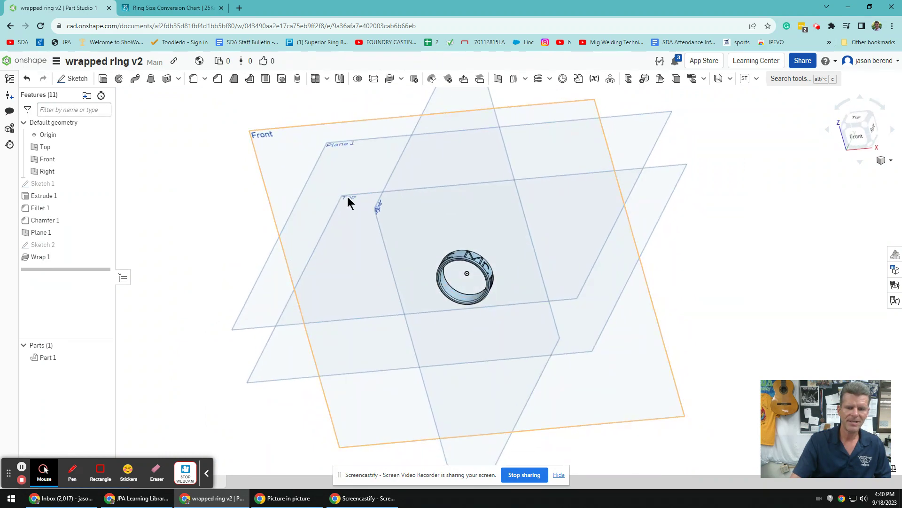
mouse_move(475, 303)
right_mouse_down()
mouse_move(476, 281)
mouse_move(489, 305)
mouse_move(472, 320)
right_mouse_up()
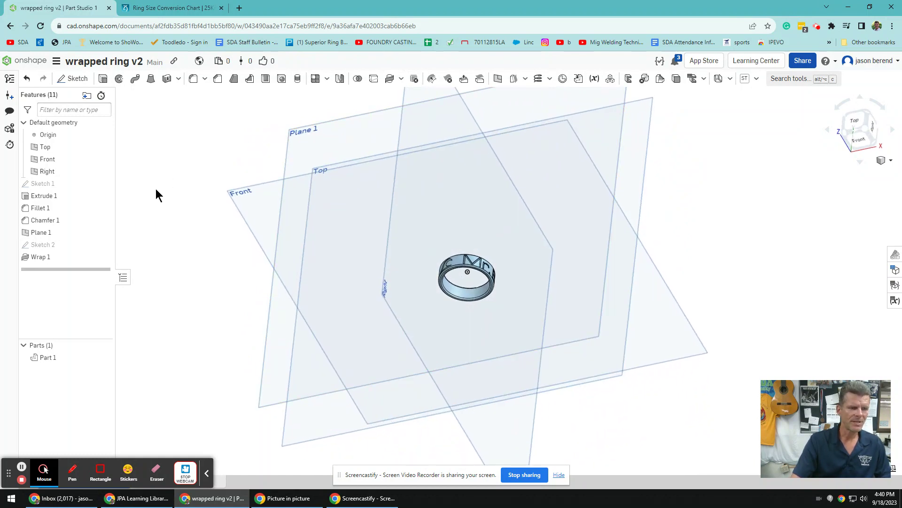
left_click(42, 147)
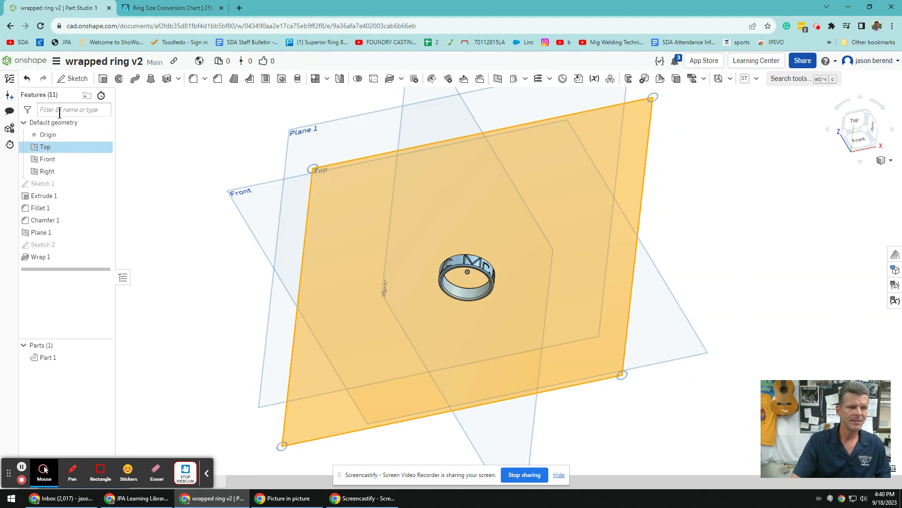
- Start a sketch on the Top plane, view it from the top, and draw a text box left of the ring
left_click(72, 79)
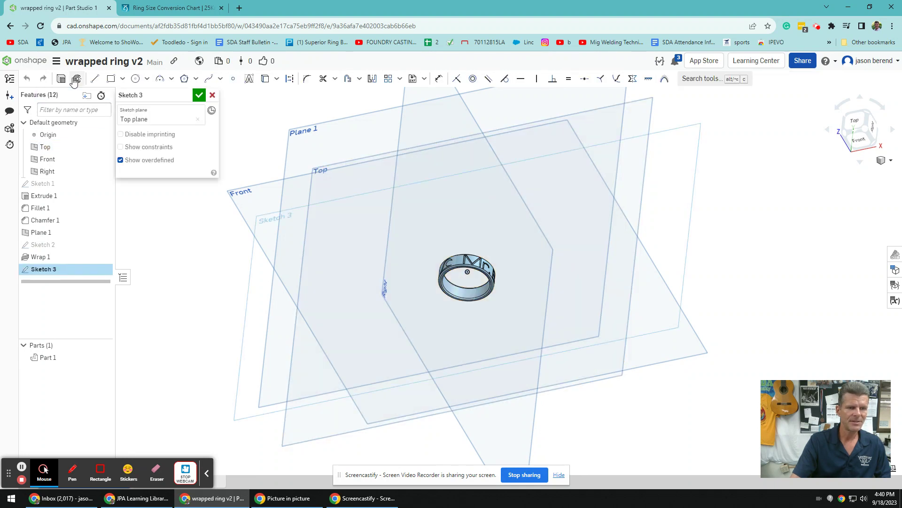
left_click(858, 121)
scroll(499, 286, "up", 10)
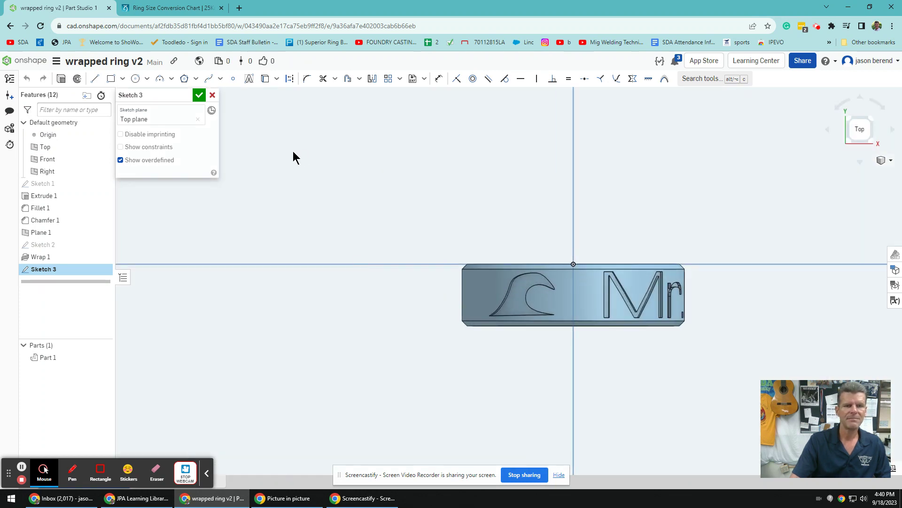
left_click(250, 81)
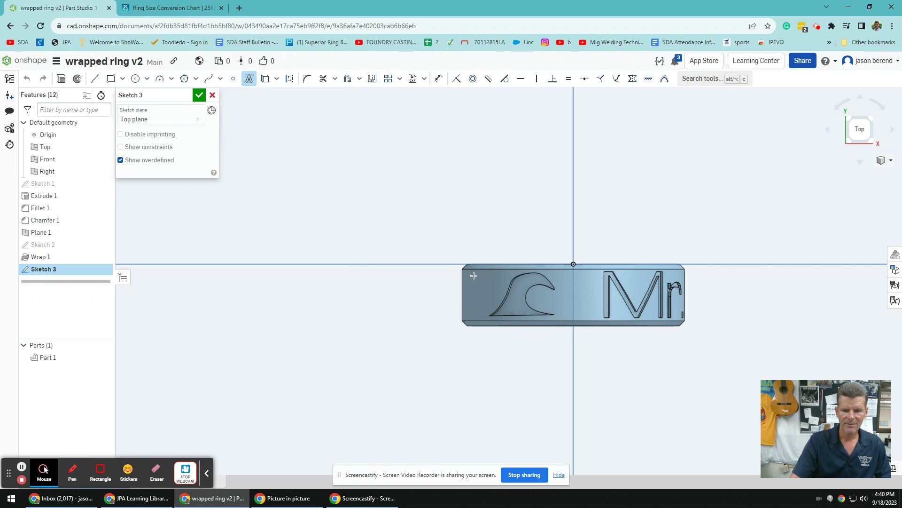
left_click_drag(470, 299, 352, 313)
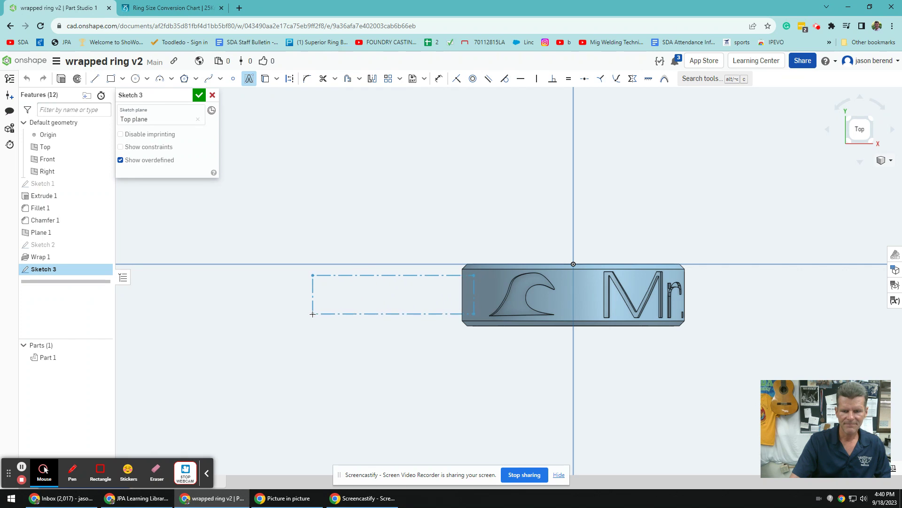
left_click(313, 314)
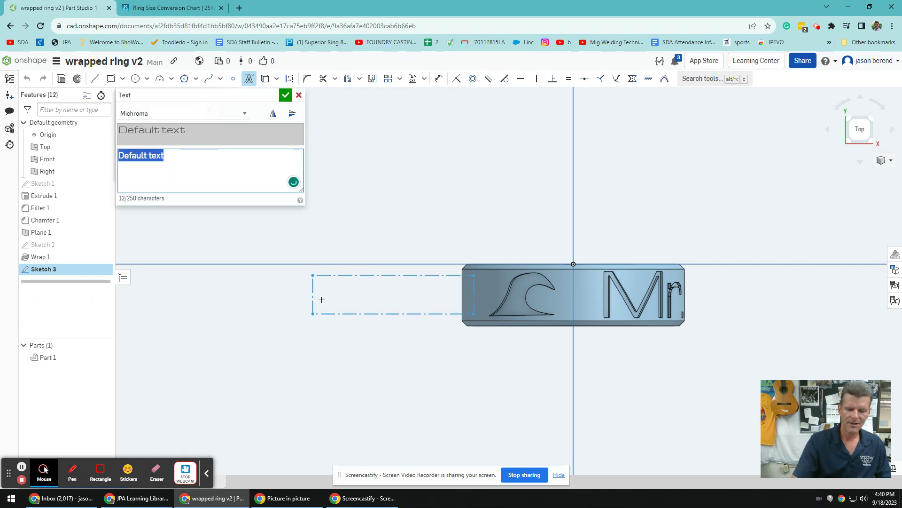
- Enter 2023 as the text in the Michroma font and accept it
type("2023")
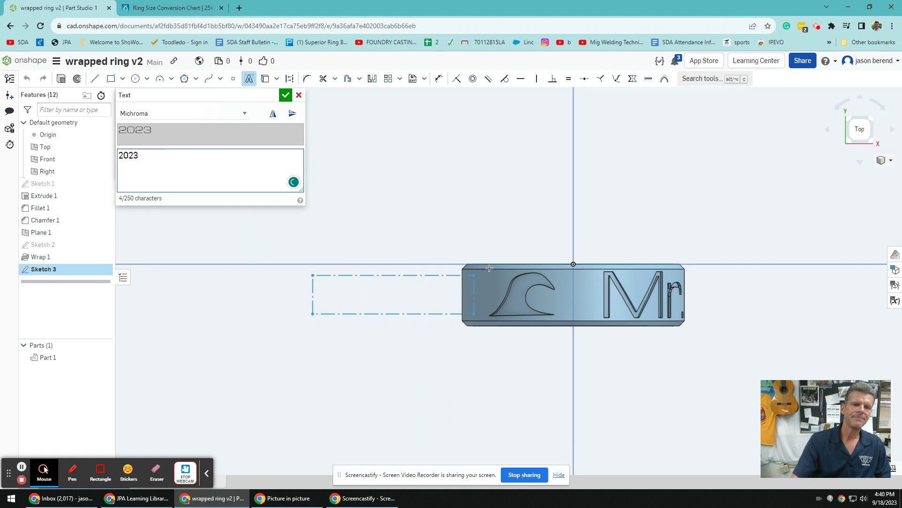
left_click(221, 114)
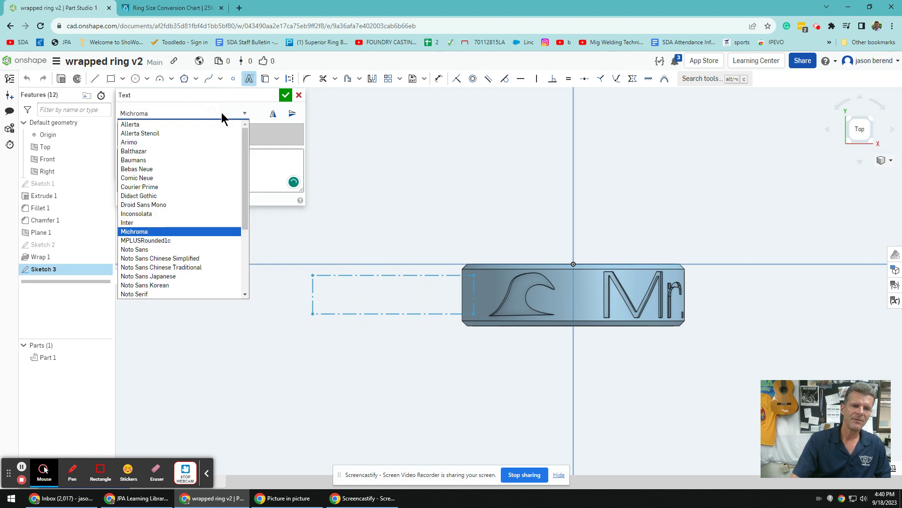
left_click(223, 118)
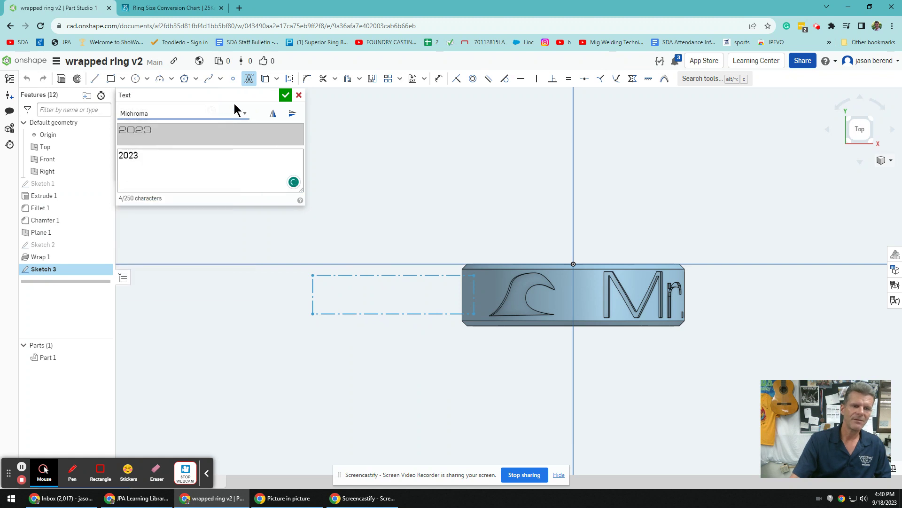
left_click(285, 96)
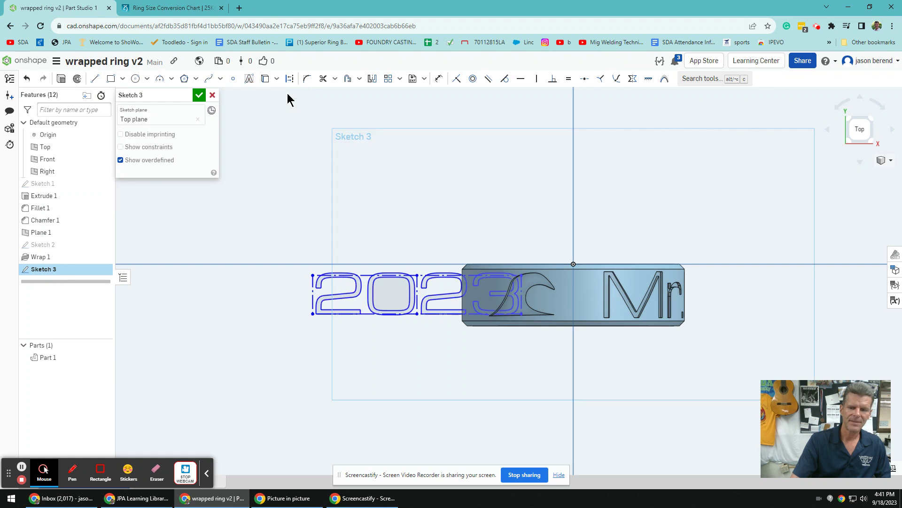
right_click_drag(464, 371, 463, 345)
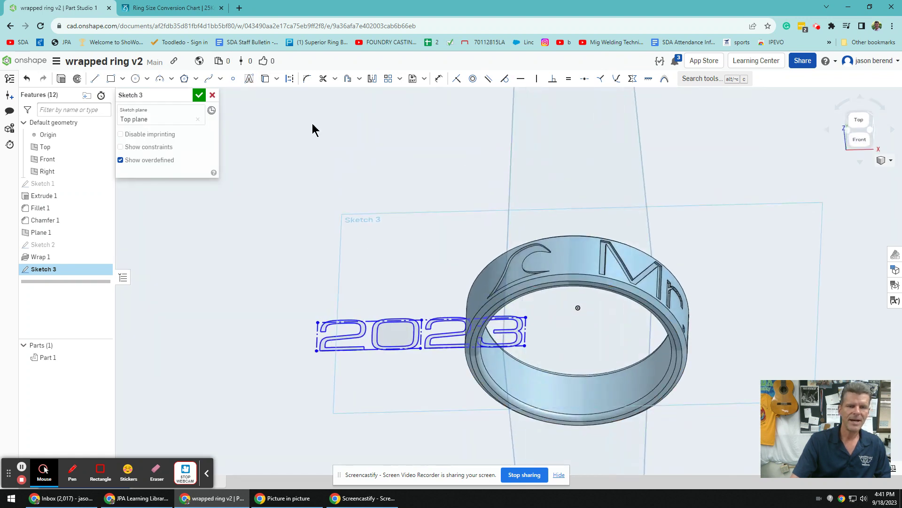
- Accept Sketch 3 and wrap its 2023 text onto the ring's inner face, flipping its orientation
left_click(199, 96)
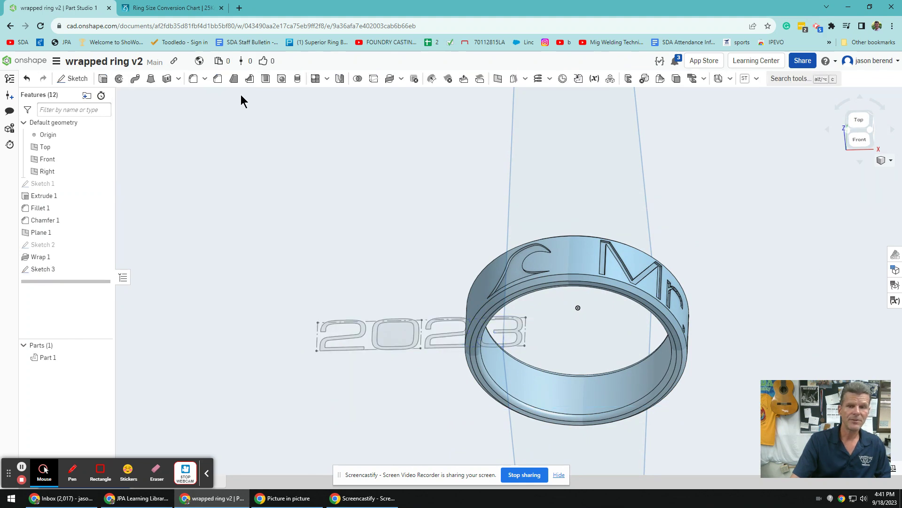
left_click(390, 81)
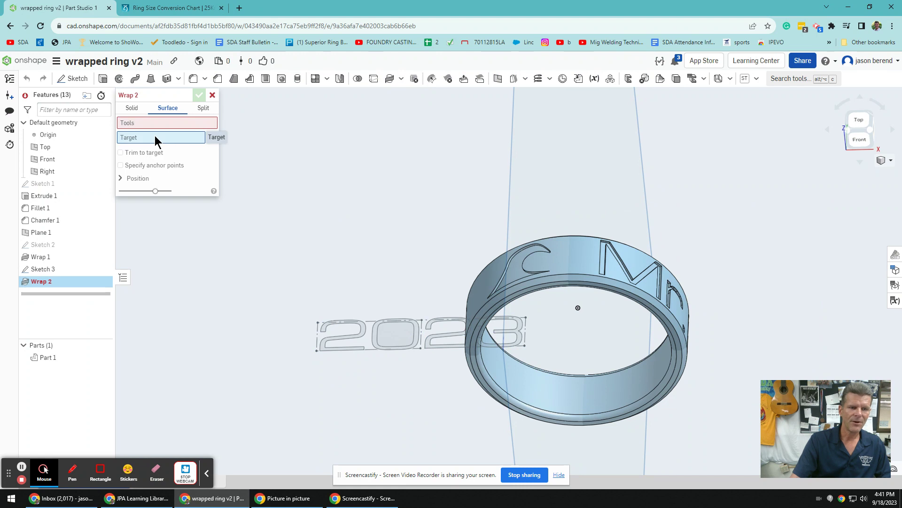
left_click(548, 387)
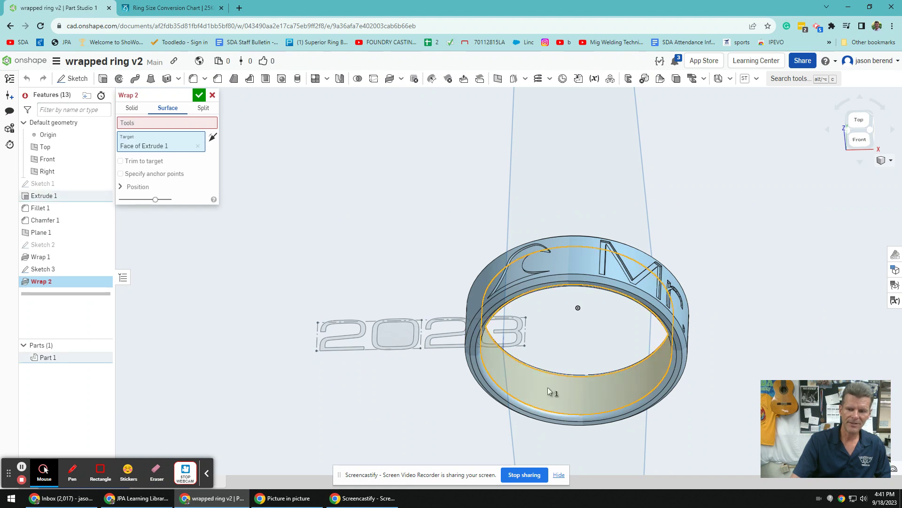
left_click(136, 122)
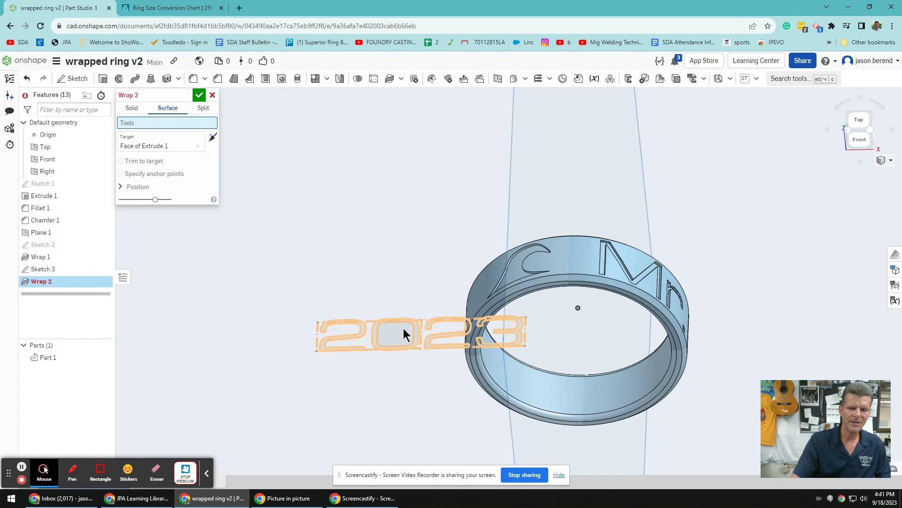
left_click(416, 321)
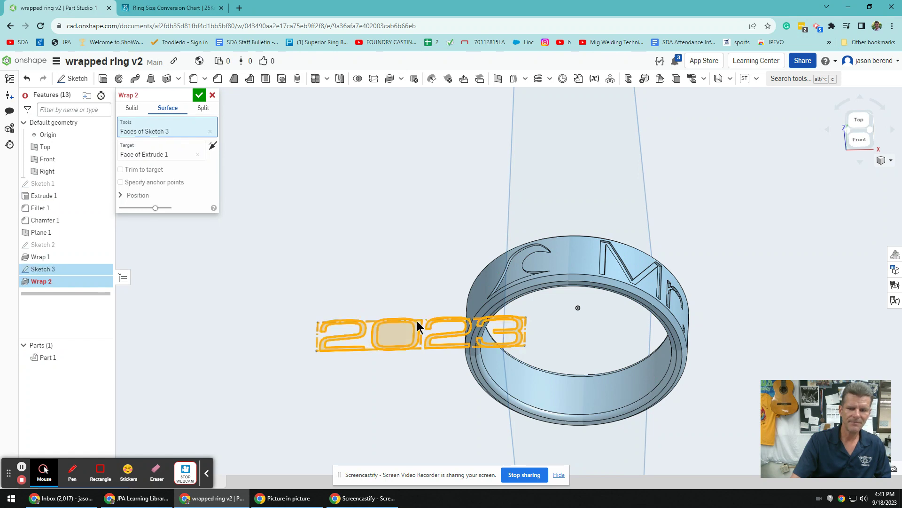
mouse_move(458, 405)
right_mouse_down()
mouse_move(415, 370)
mouse_move(419, 378)
right_mouse_up()
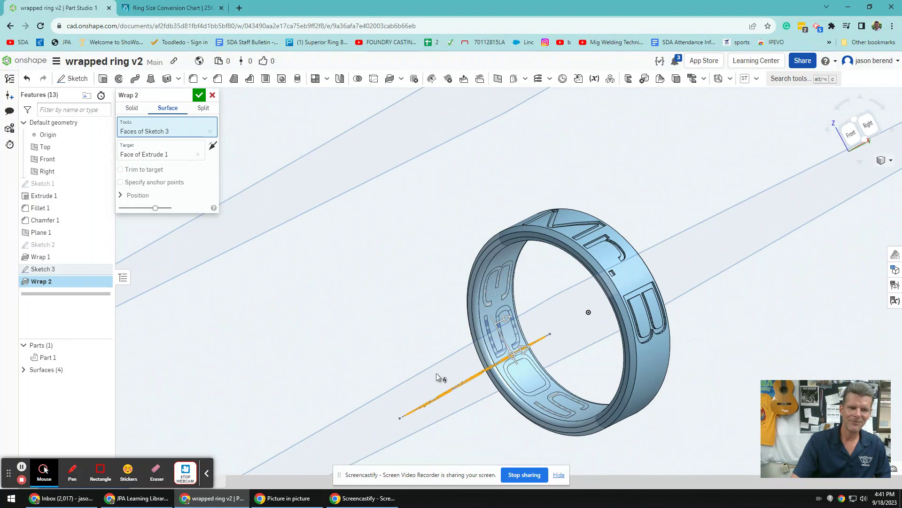
left_click(212, 147)
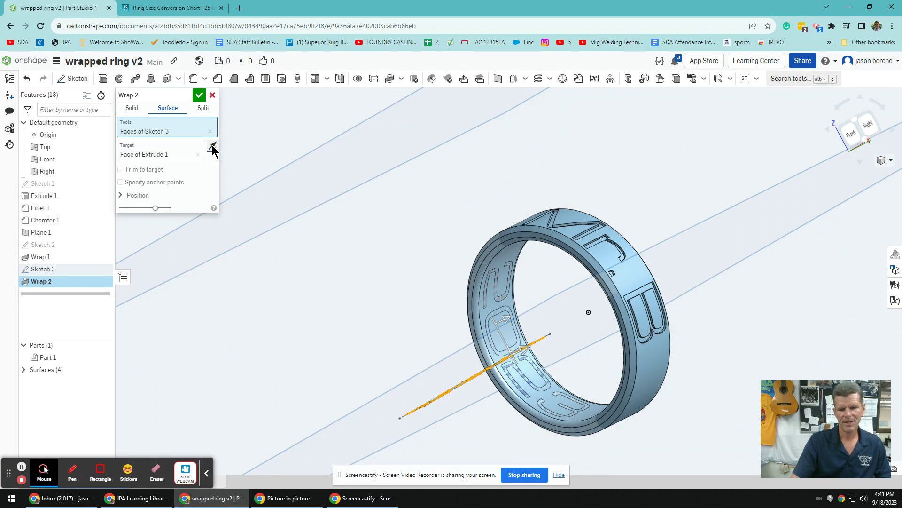
left_click(212, 148)
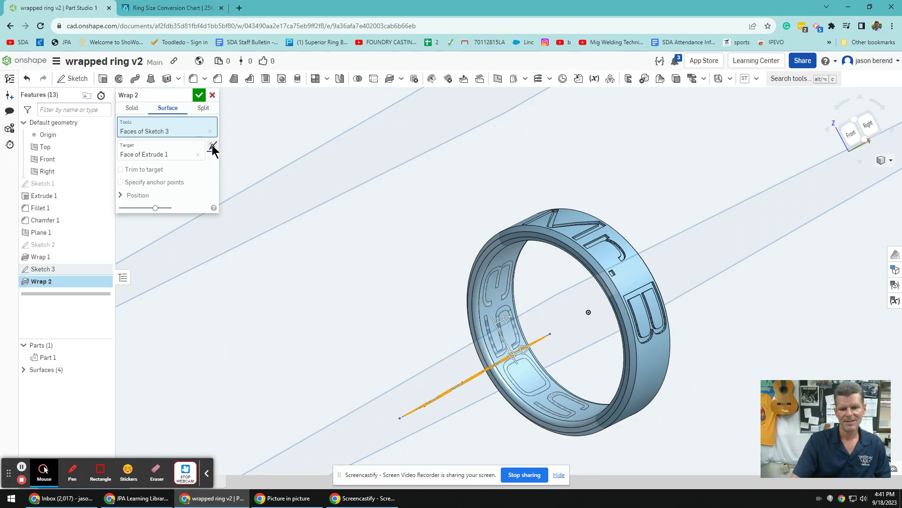
left_click(212, 148)
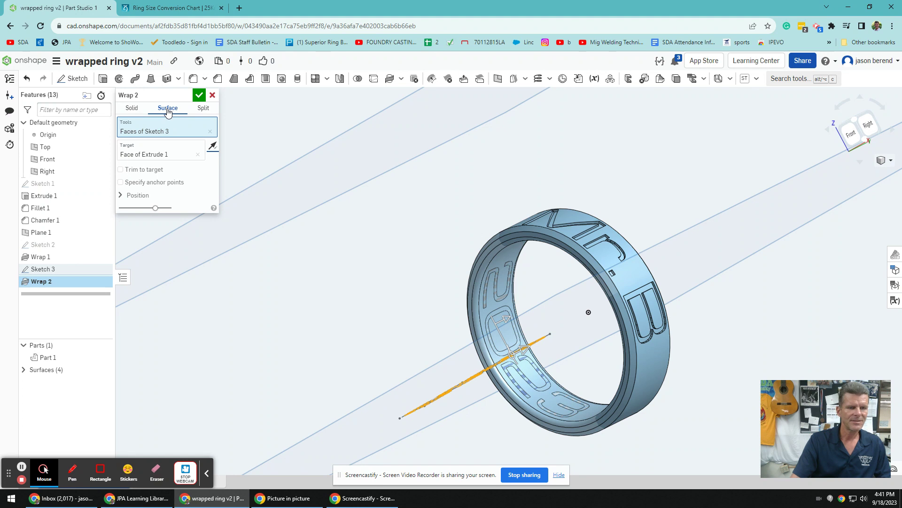
- Make Wrap 2 a Solid Remove with 0.01 in thickness and apply it
left_click(133, 110)
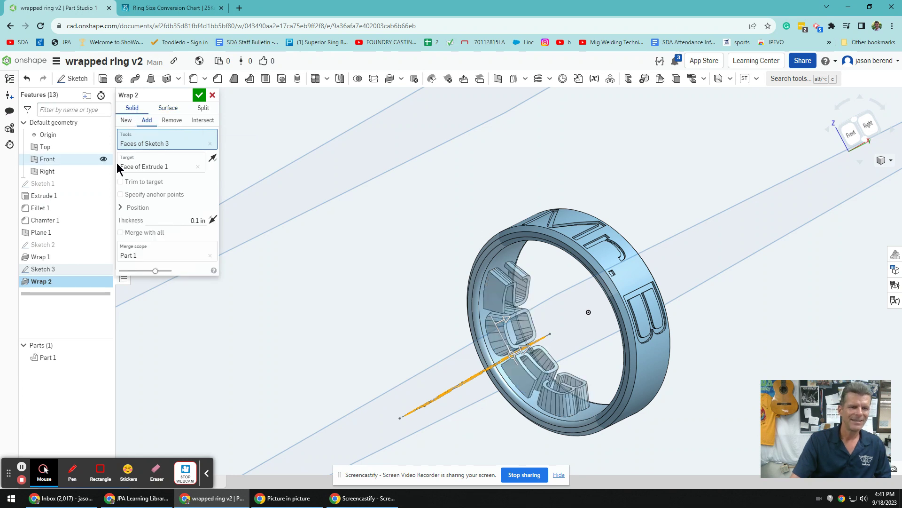
left_click(170, 121)
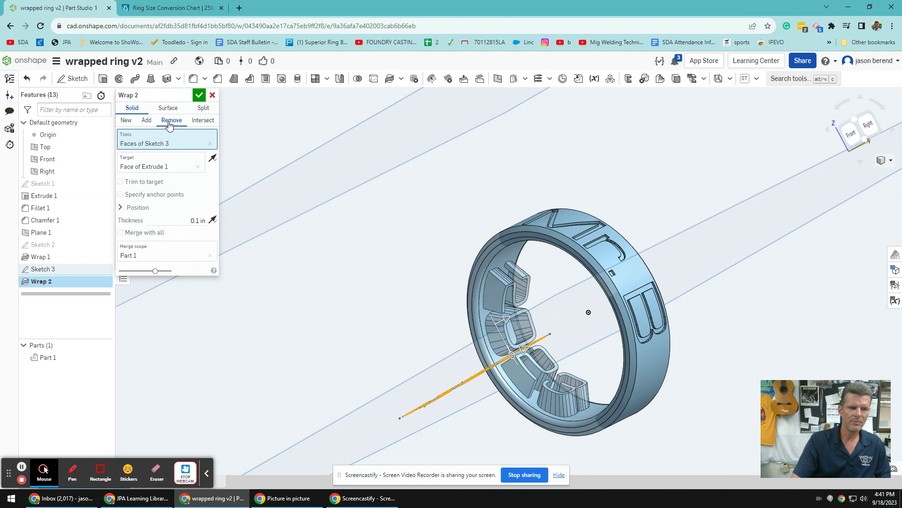
left_click(185, 221)
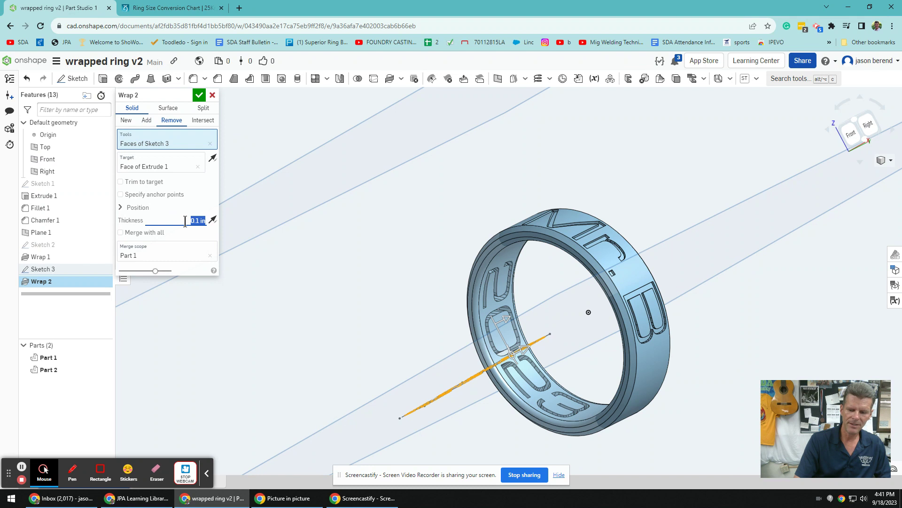
key("BackSpace")
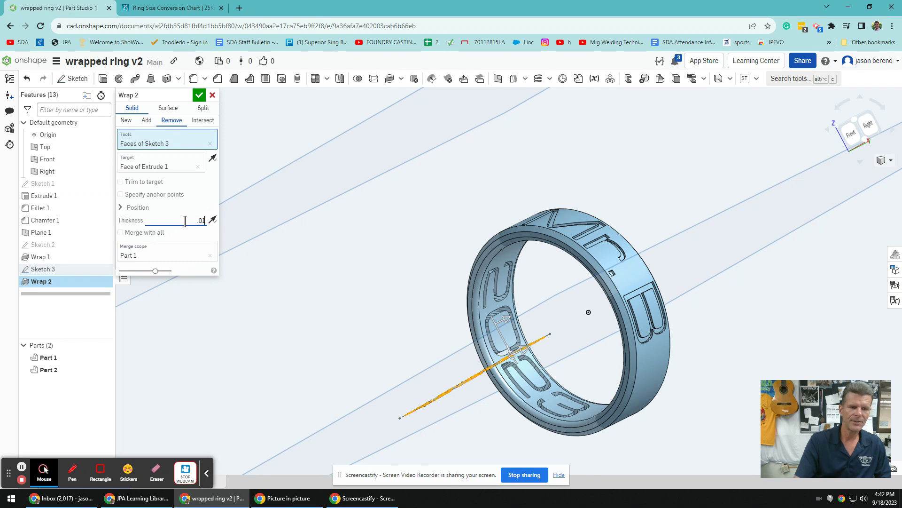
type(".01")
key("Return")
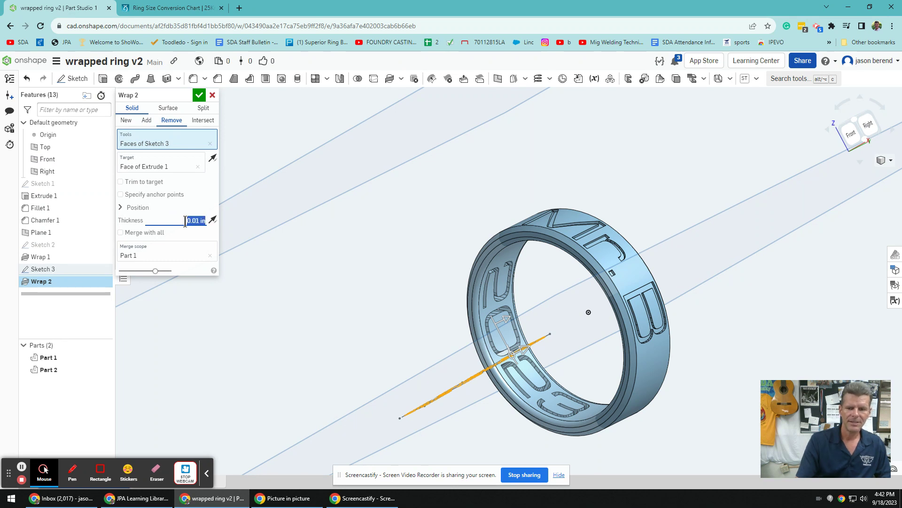
left_click(200, 95)
right_click_drag(528, 325, 517, 402)
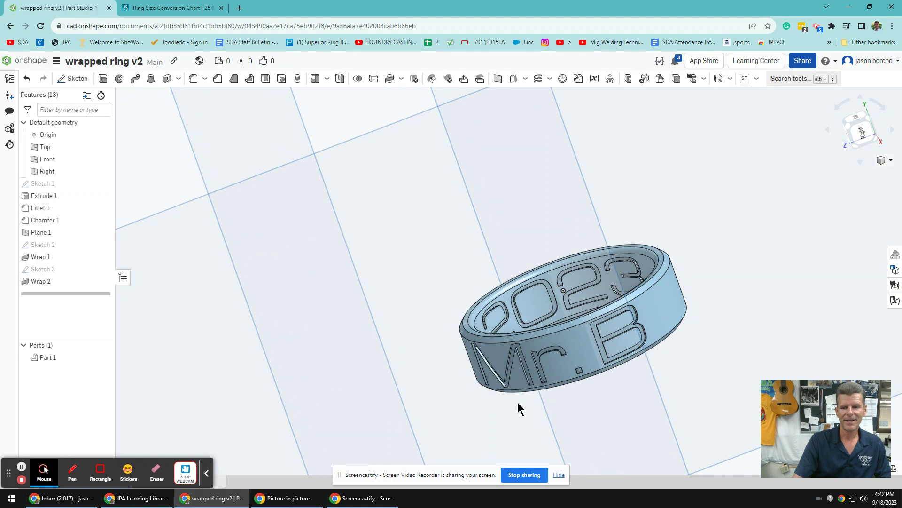
right_click_drag(517, 402, 560, 407)
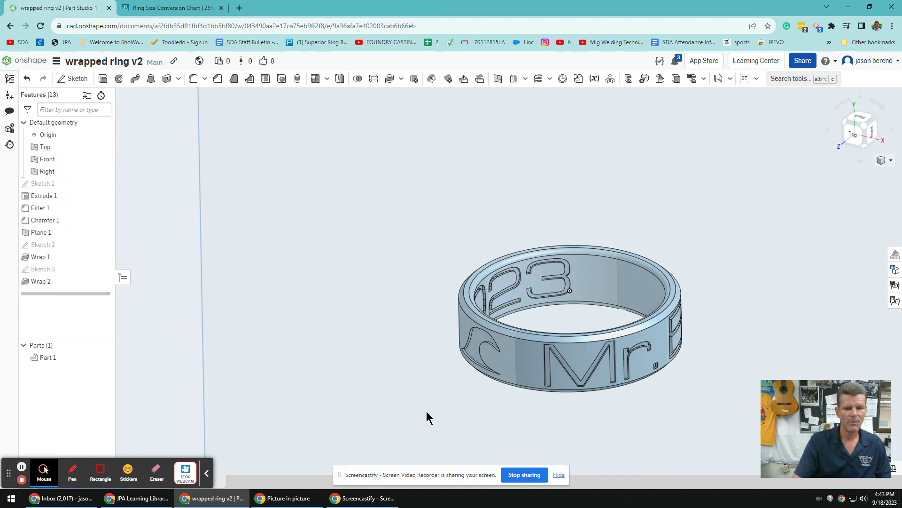
right_click_drag(650, 420, 627, 415)
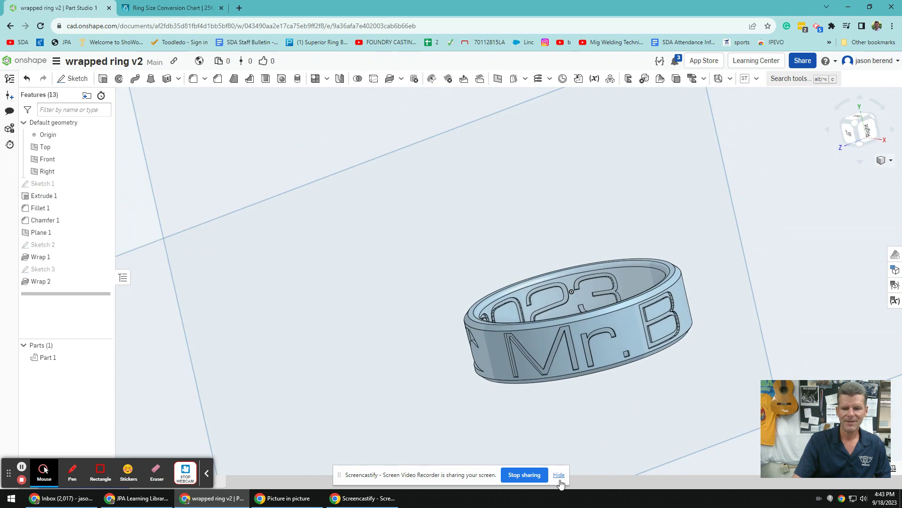